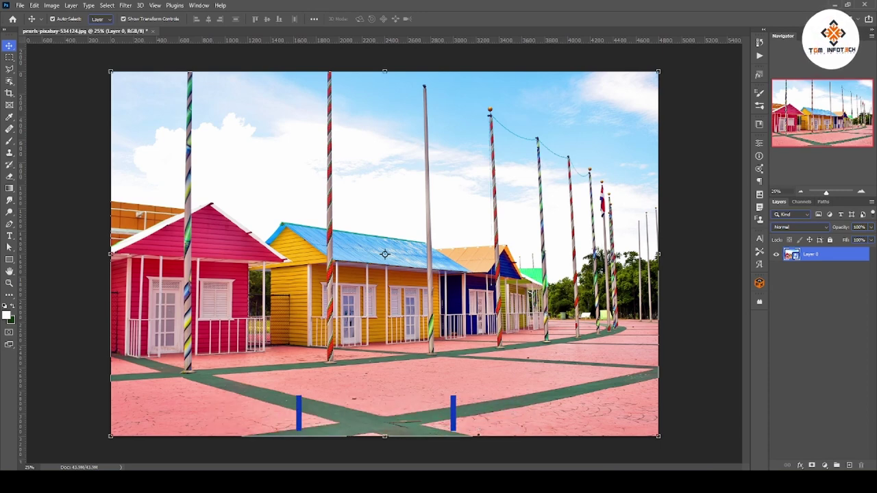
- Add an Invert adjustment layer above Layer 0, turning the houses photo into a colour negative
left_click(825, 465)
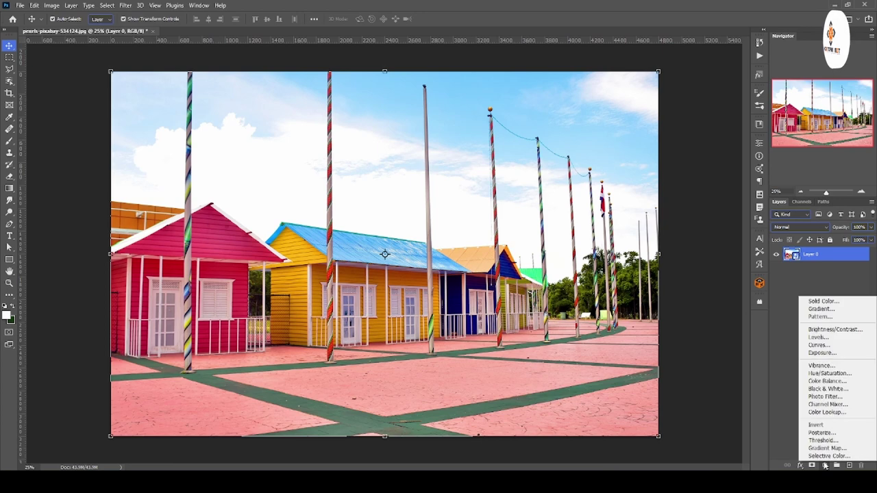
left_click(832, 426)
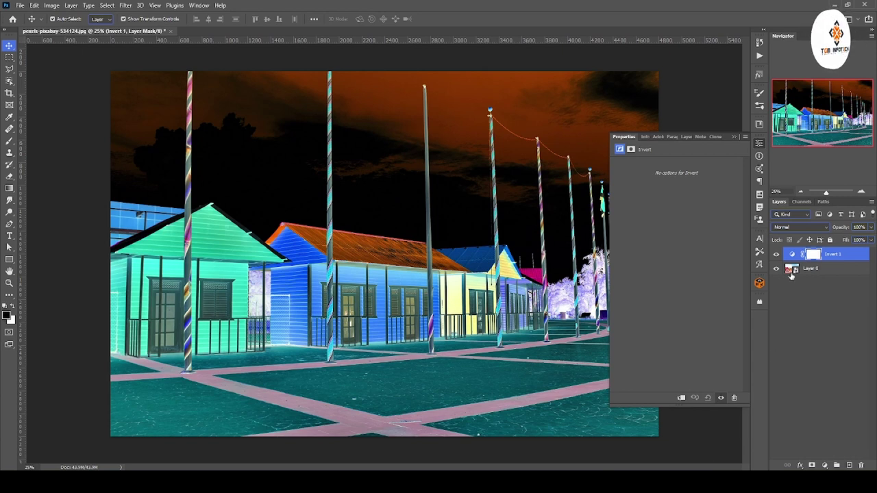
- Set the Invert 1 layer's opacity to 50%, blending the photo into flat grey
left_click(734, 137)
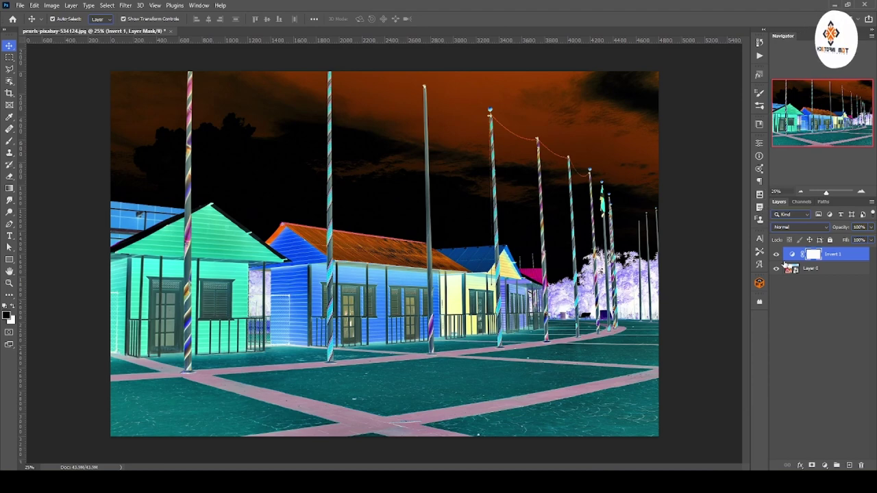
left_click(871, 227)
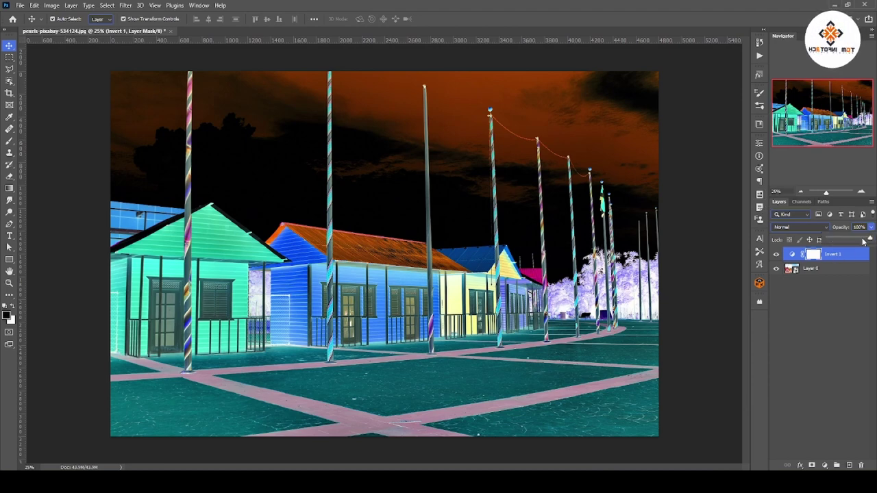
left_click_drag(869, 239, 851, 239)
key("Return")
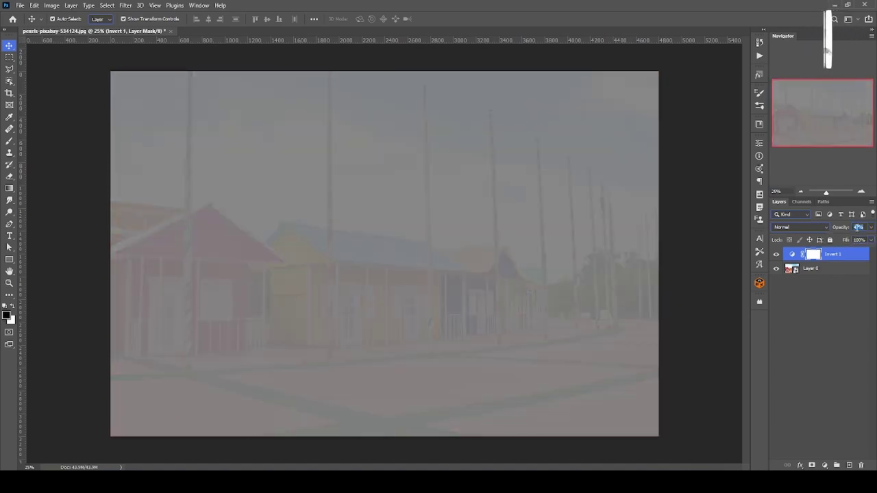
type("50")
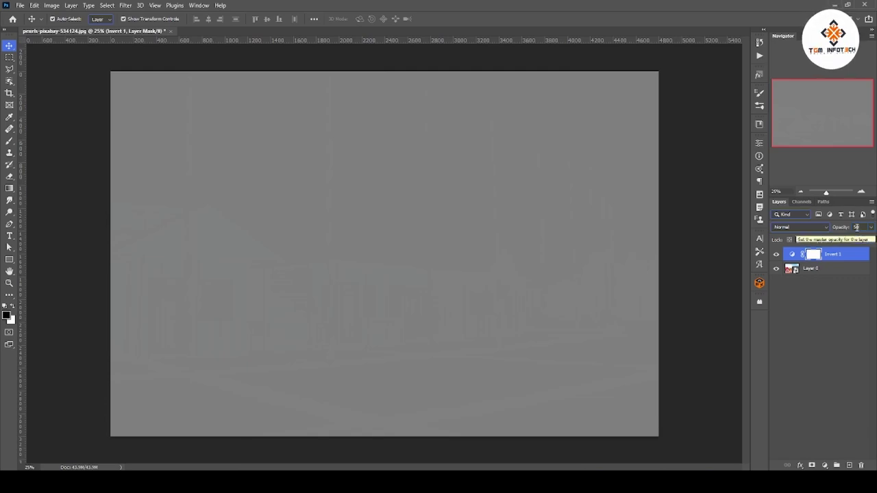
- Zoom in on the grey photo with the Zoom tool
left_click(9, 283)
left_click(360, 250)
mouse_move(361, 251)
left_mouse_down()
mouse_move(391, 253)
mouse_move(399, 319)
mouse_move(356, 322)
mouse_move(397, 325)
mouse_move(277, 327)
mouse_move(339, 327)
mouse_move(320, 327)
left_mouse_up()
- Raise the Invert 1 layer's opacity back to 100% to compare the inverted photo
left_click(320, 327)
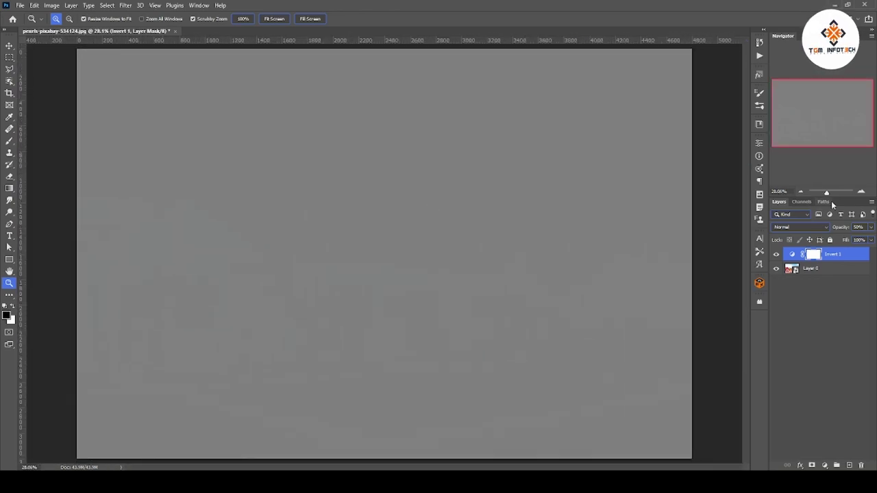
left_click(871, 227)
left_click_drag(860, 238, 870, 238)
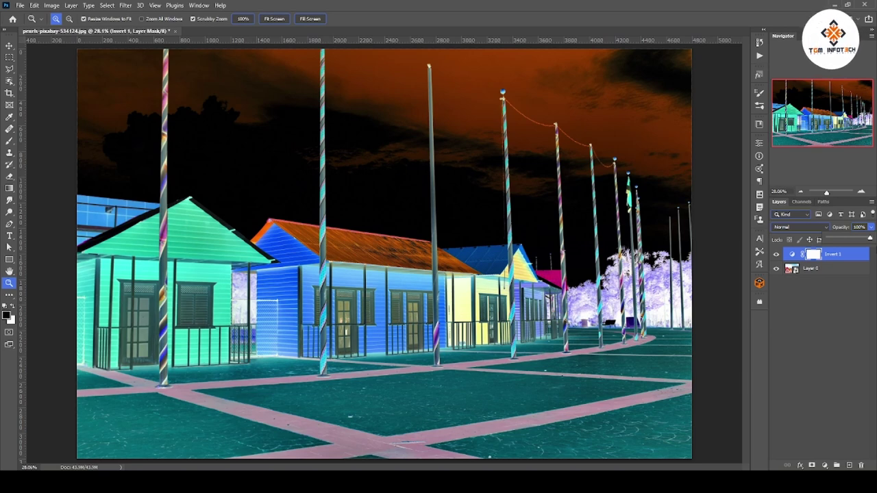
- Reselect the Invert 1 layer and delete it, restoring the photo's original colours
left_click(827, 305)
left_click(812, 257)
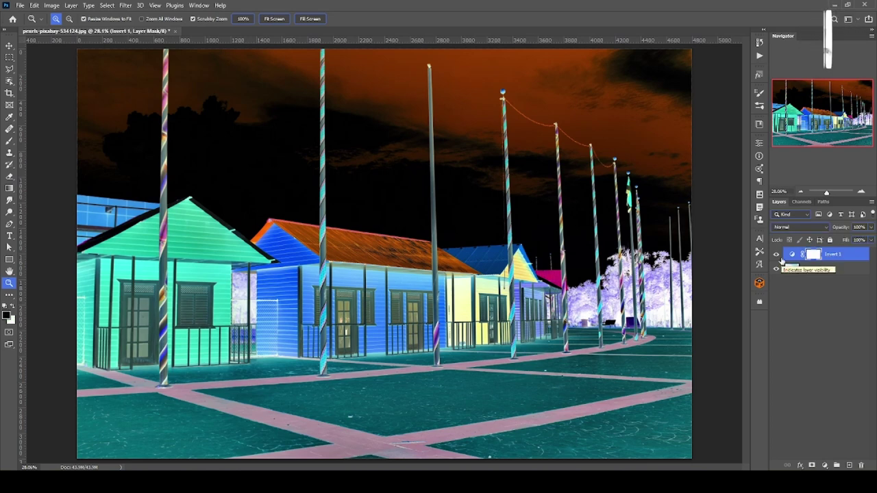
left_click(871, 226)
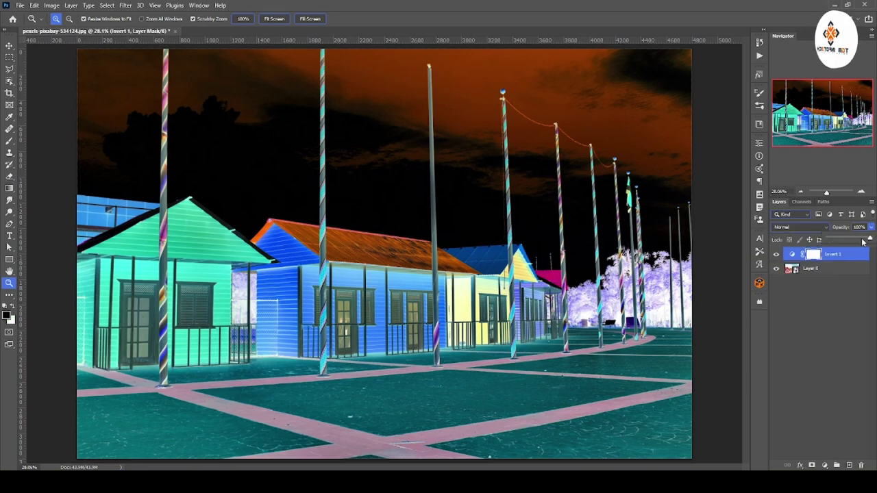
mouse_move(869, 238)
left_mouse_down()
mouse_move(849, 239)
mouse_move(870, 240)
left_mouse_up()
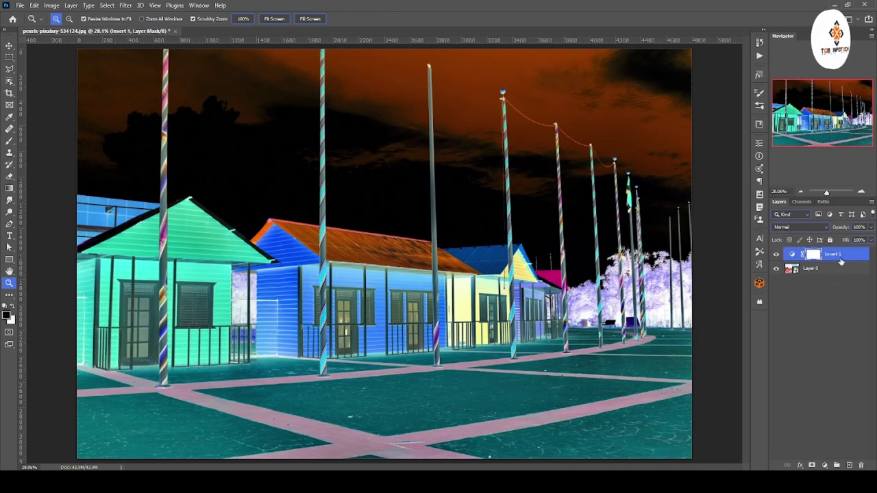
key("Delete")
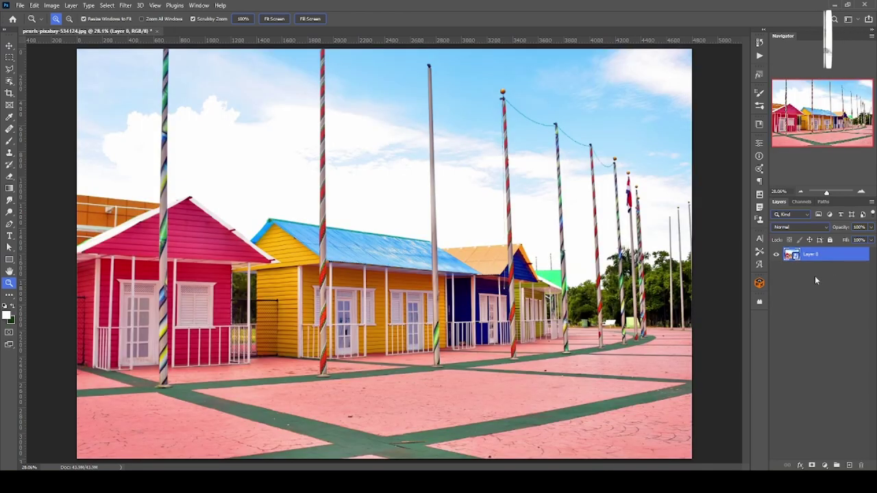
- Add a Levels adjustment layer and reverse its output levels to 255 and 0
left_click(824, 465)
left_click(842, 339)
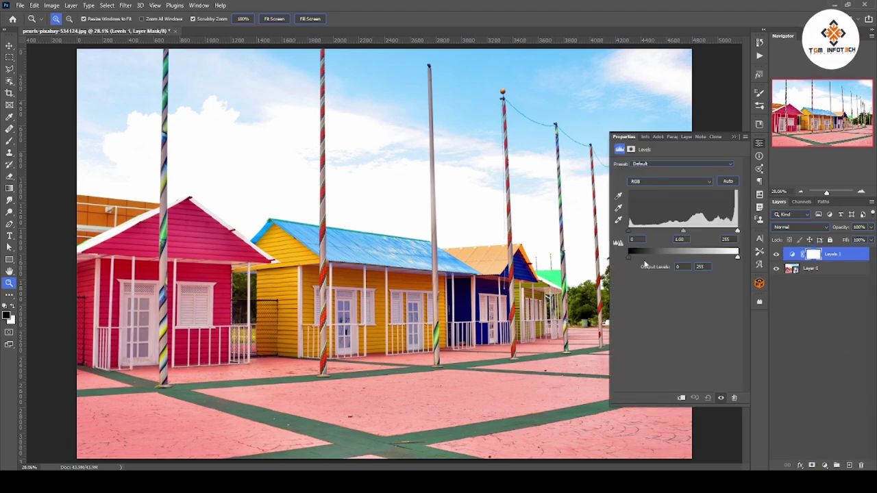
left_click_drag(631, 256, 728, 256)
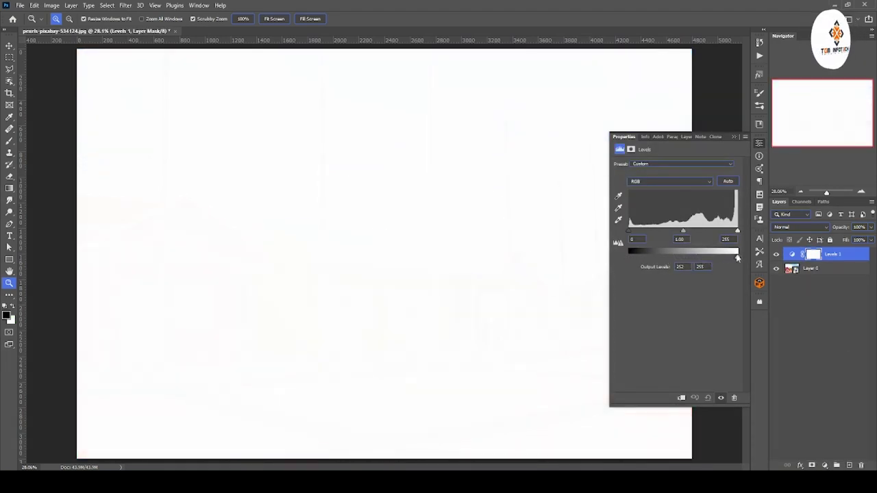
left_click_drag(737, 256, 600, 261)
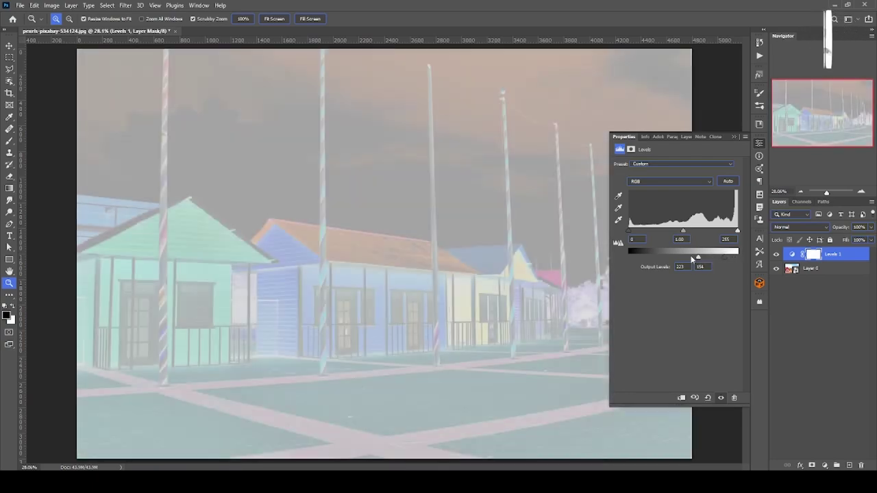
left_click_drag(724, 256, 739, 257)
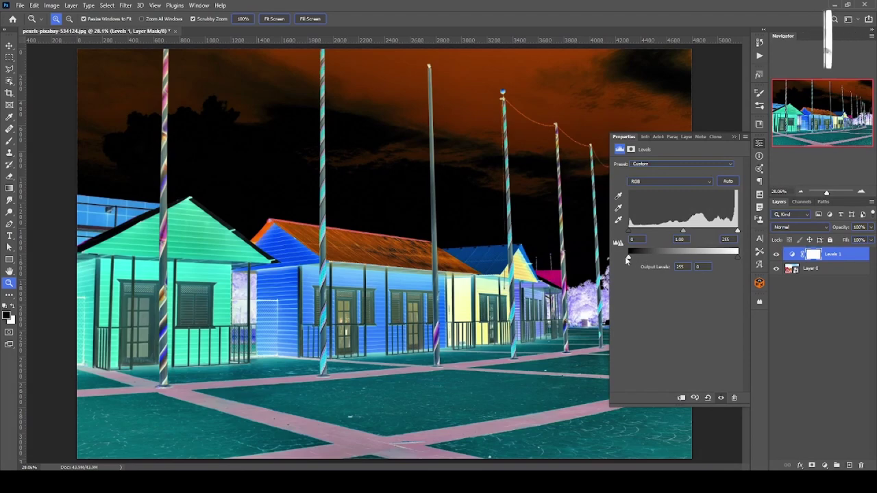
- Experiment with the output white and input black levels, then return both to 0
left_click_drag(629, 256, 652, 261)
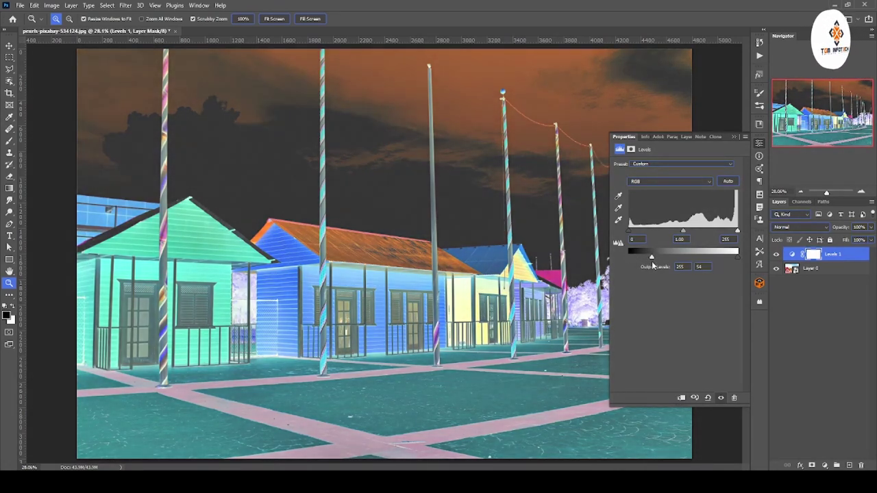
mouse_move(631, 231)
left_mouse_down()
mouse_move(675, 235)
mouse_move(668, 233)
left_mouse_up()
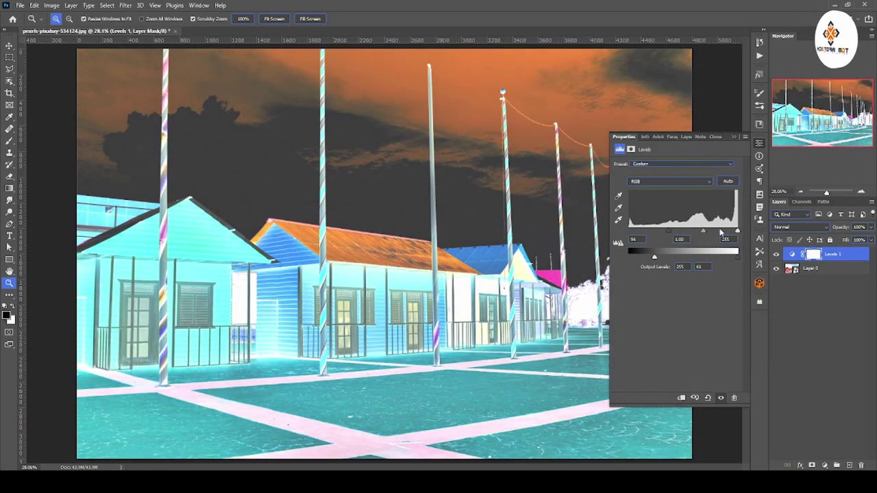
mouse_move(738, 231)
left_mouse_down()
mouse_move(716, 231)
mouse_move(737, 231)
left_mouse_up()
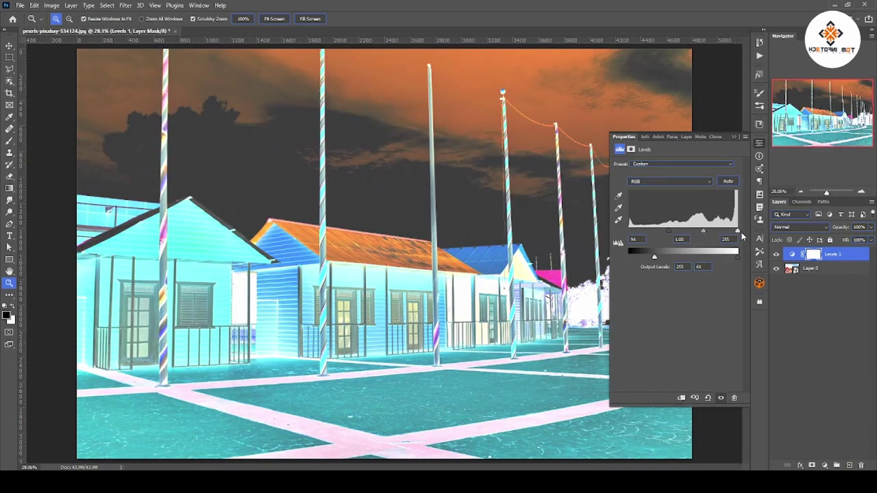
left_click_drag(653, 257, 629, 256)
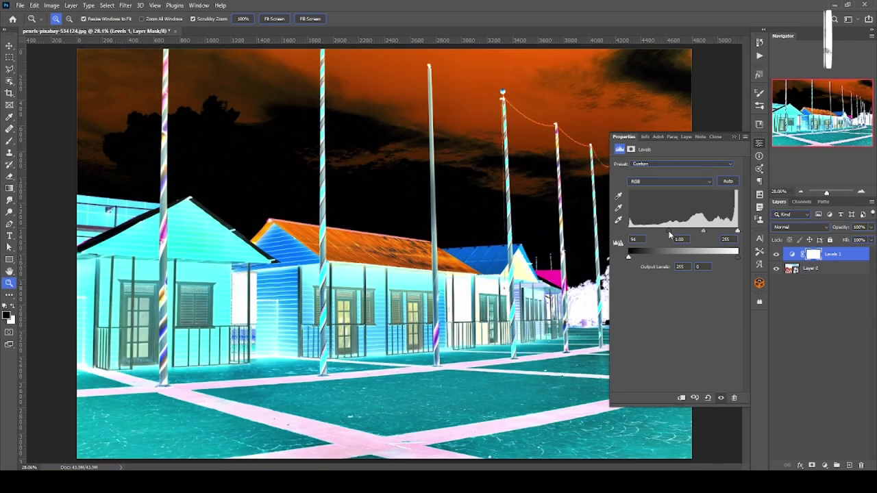
left_click_drag(669, 232, 523, 236)
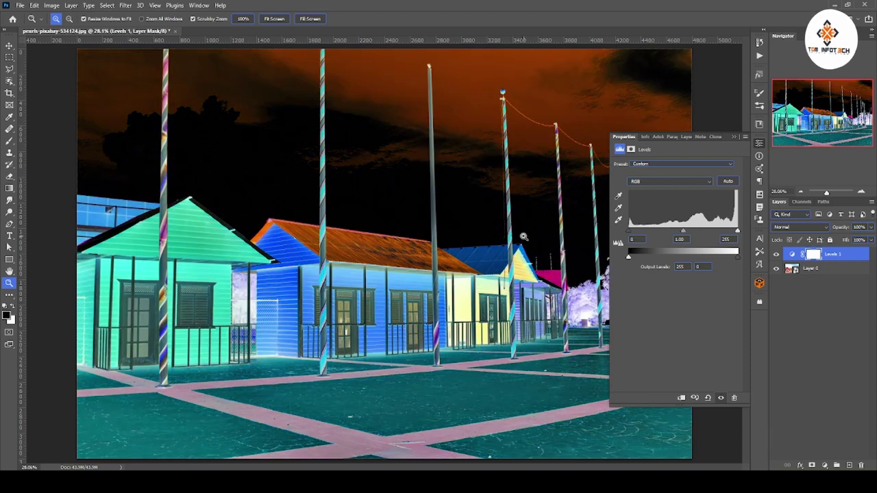
left_click(734, 137)
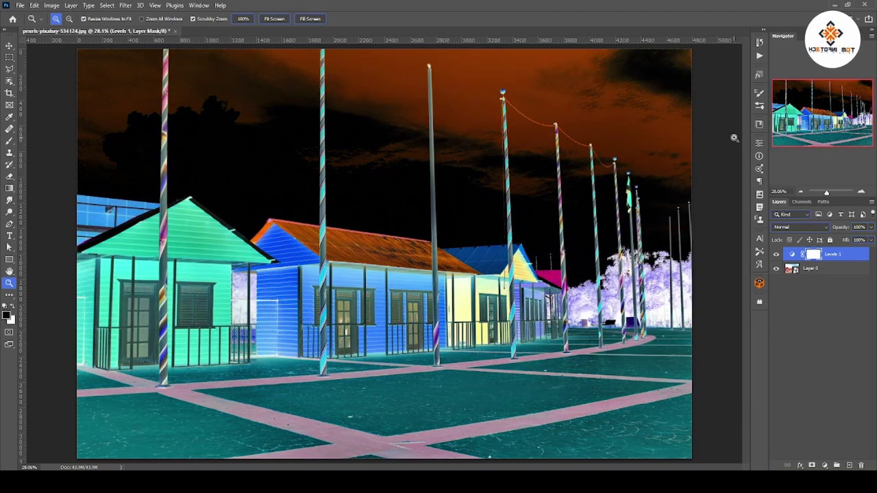
- Replace the Levels layer with a Posterize adjustment layer at 4 levels
key("Delete")
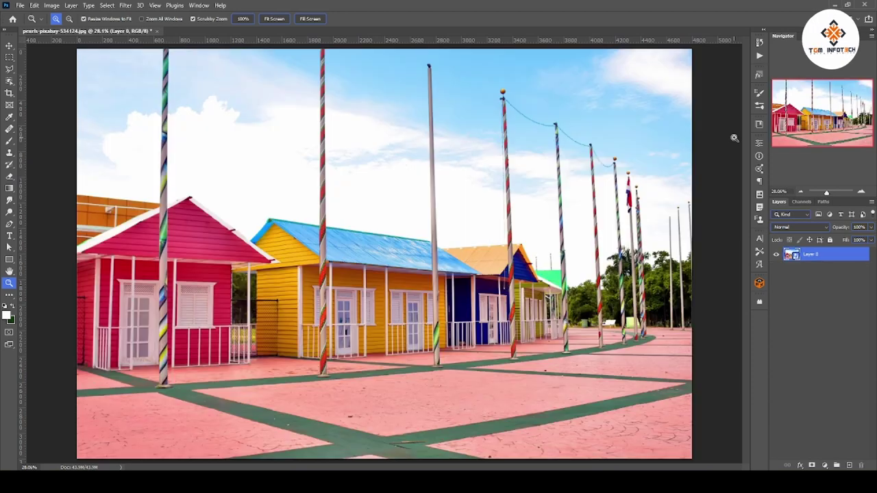
left_click(825, 466)
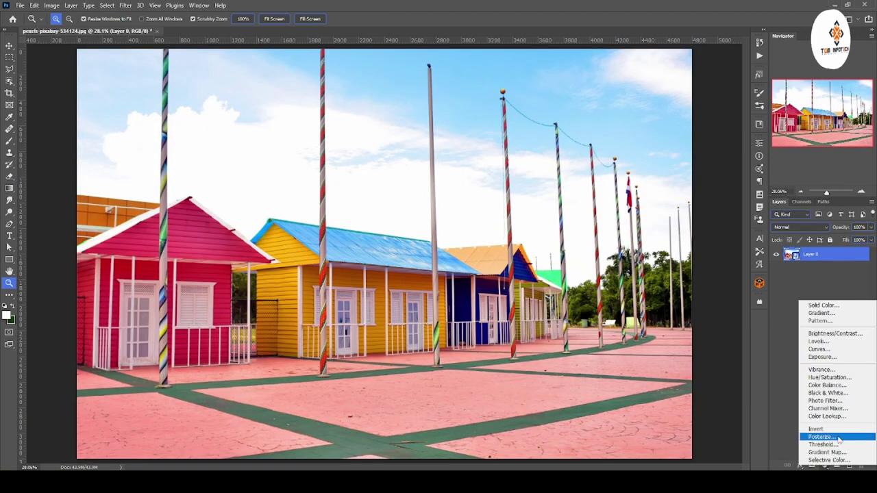
left_click(837, 437)
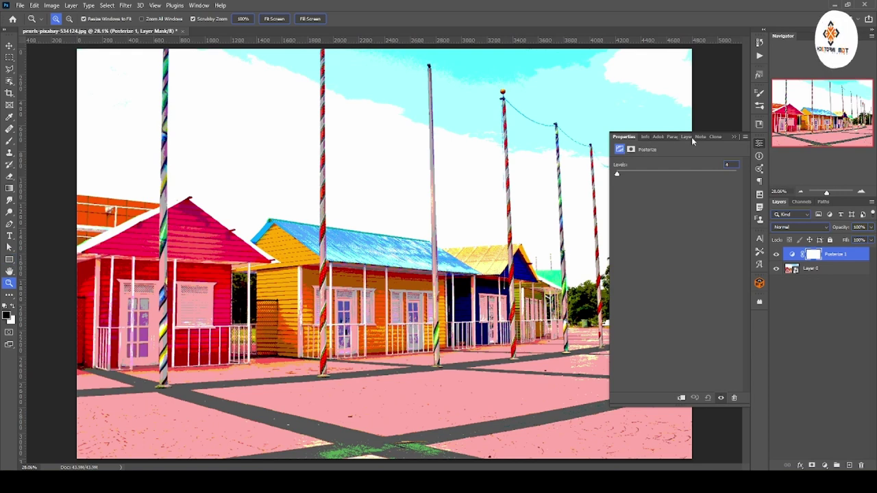
left_click(731, 137)
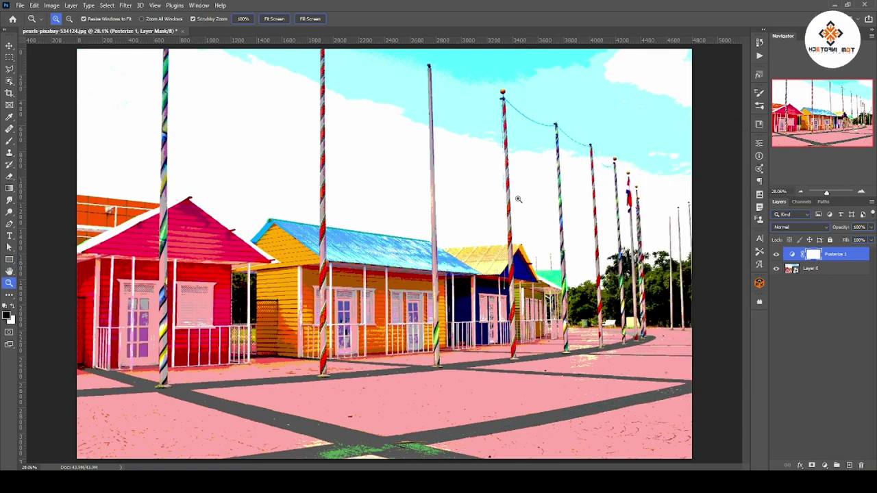
left_click(9, 271)
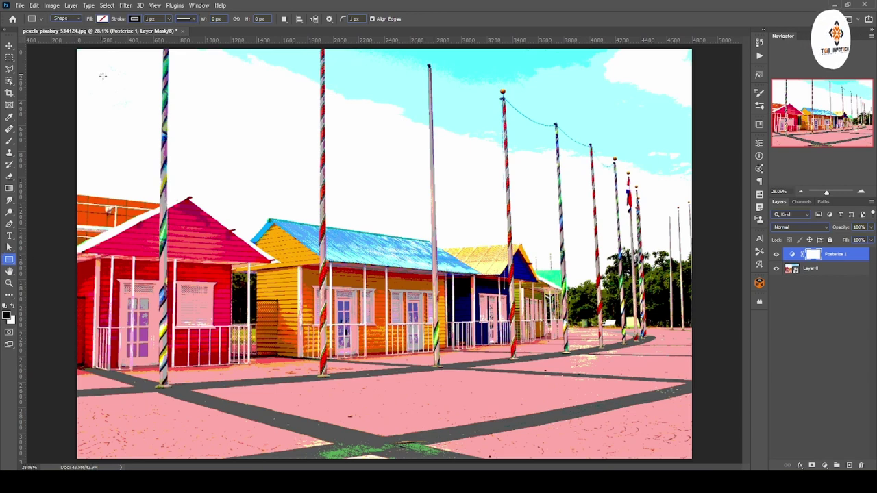
- Draw a pure red (ff0000) rectangle at the photo's top-left and duplicate it directly below
left_click_drag(100, 74, 163, 121)
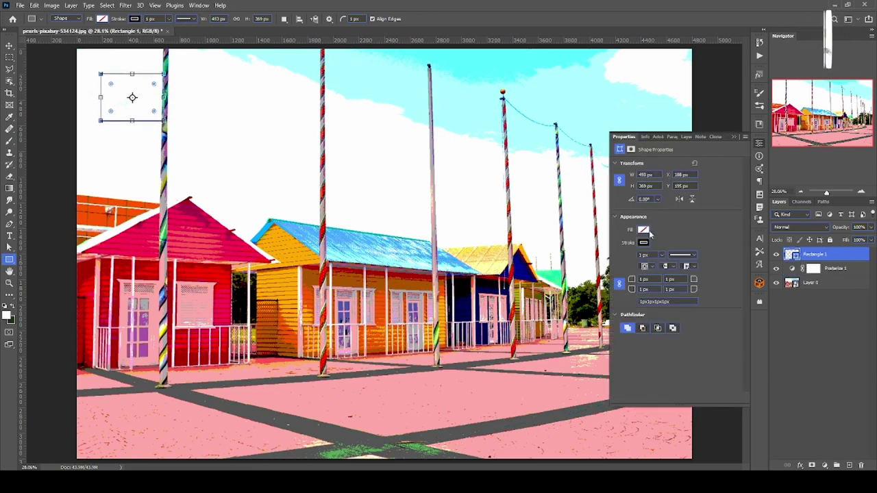
left_click(648, 233)
left_click(642, 232)
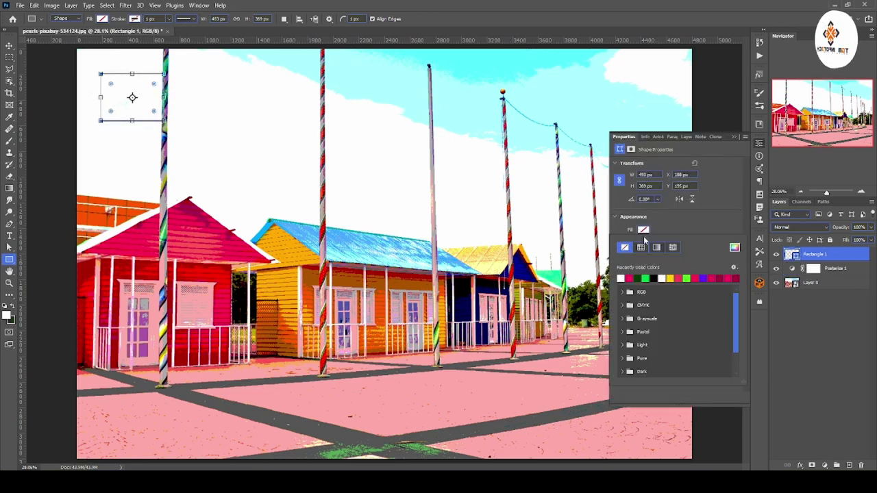
left_click(734, 248)
left_click(425, 172)
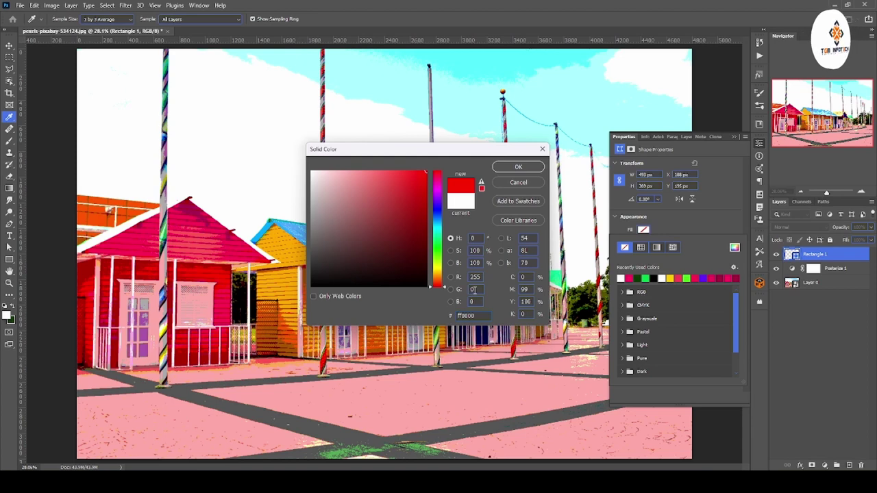
left_click(510, 170)
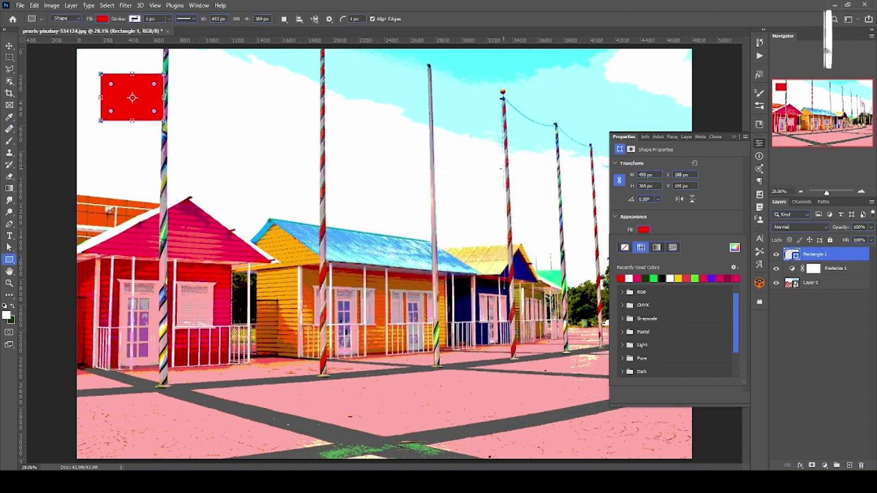
left_click(9, 45)
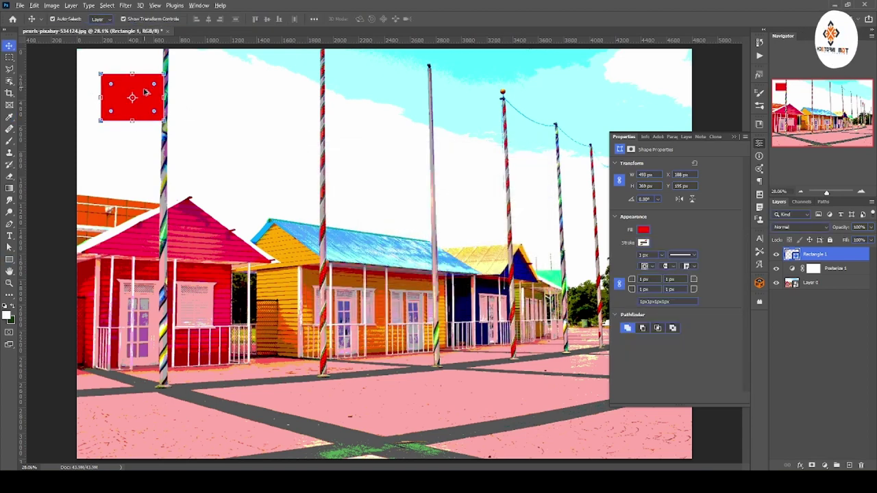
mouse_move(147, 96)
left_mouse_down()
mouse_move(145, 188)
mouse_move(145, 178)
left_mouse_up()
- Recolour the middle rectangle green (R 0, G 255, B 0)
key("ctrl+z")
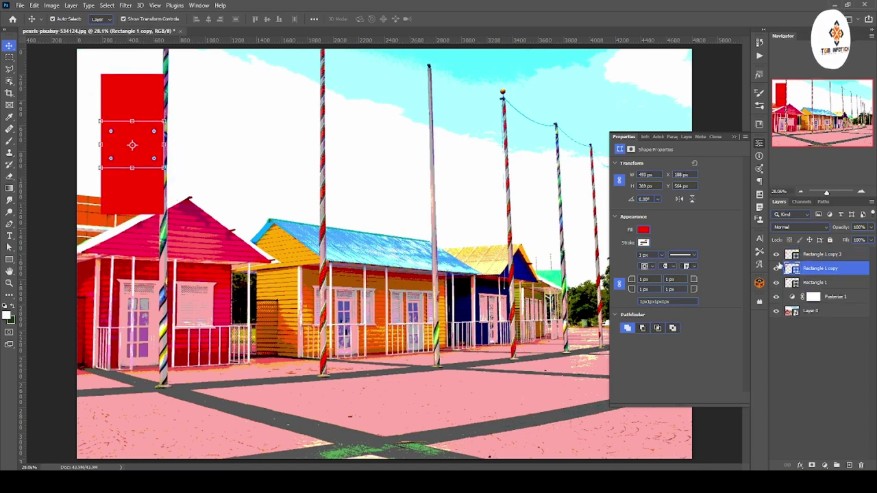
double_click(792, 268)
type("000000")
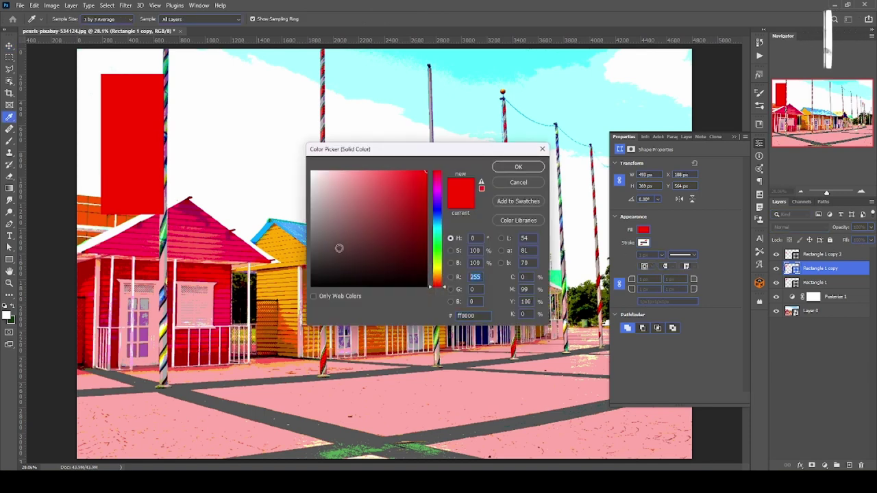
left_click(474, 289)
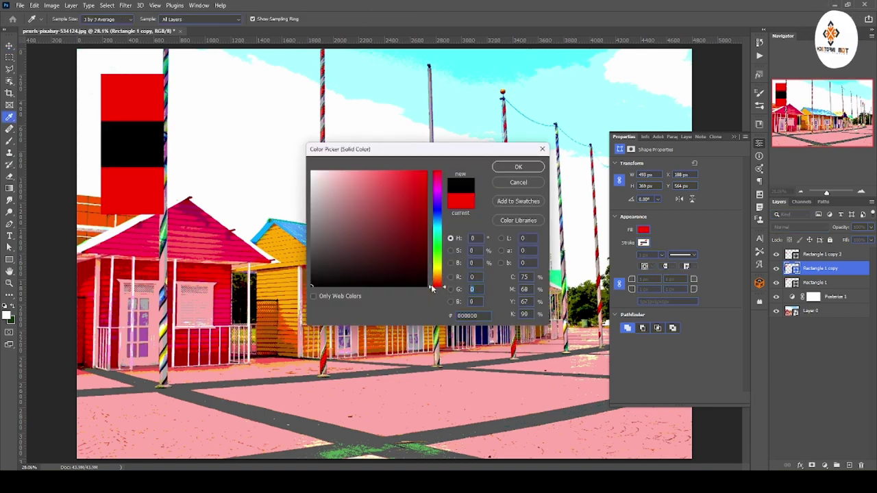
type("255")
key("Return")
- Recolour the bottom rectangle blue (R 0, B 255)
key("v")
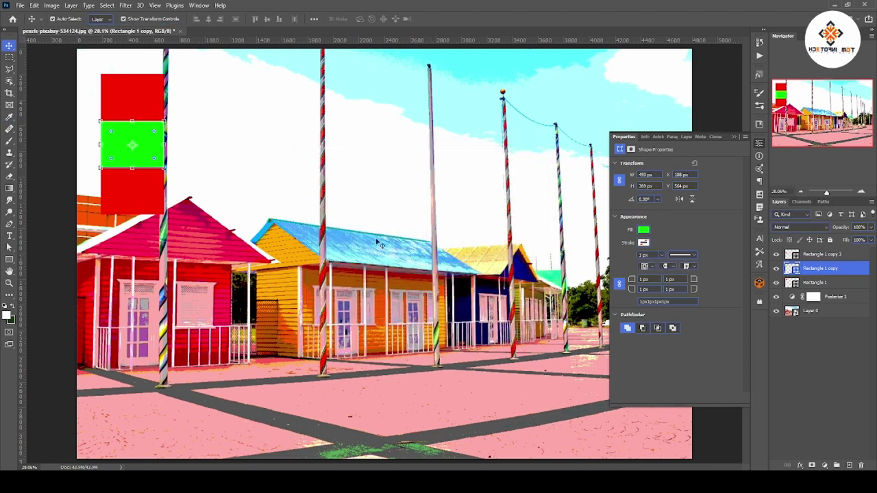
left_click(152, 200)
double_click(792, 255)
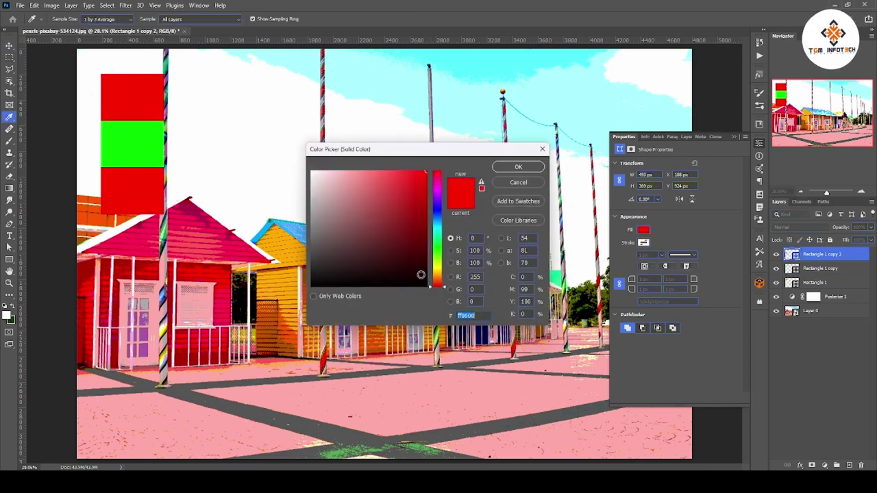
double_click(475, 276)
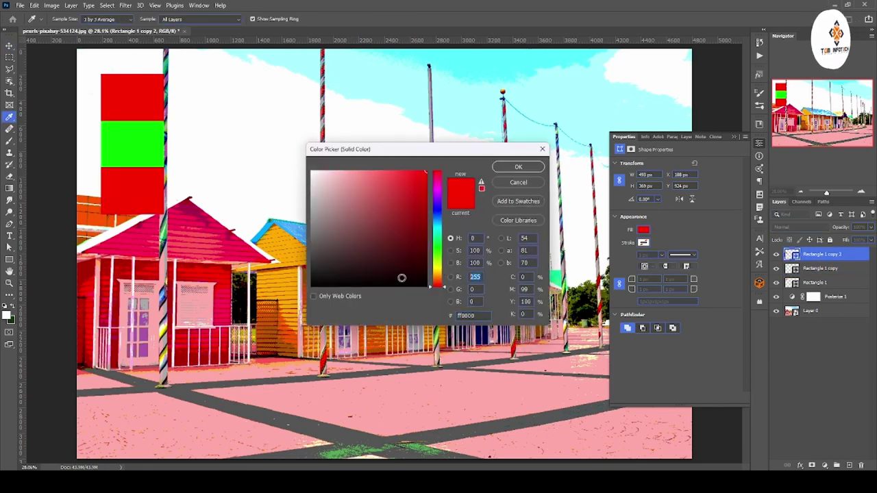
type("0")
double_click(470, 301)
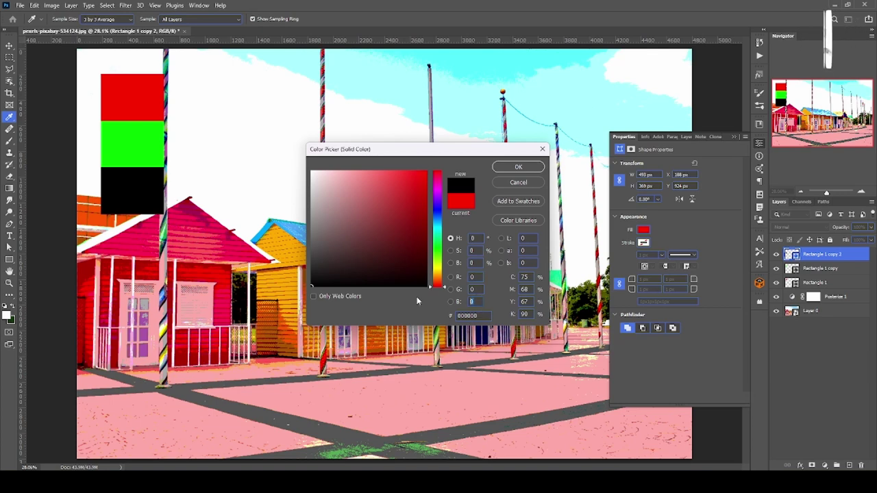
type("255")
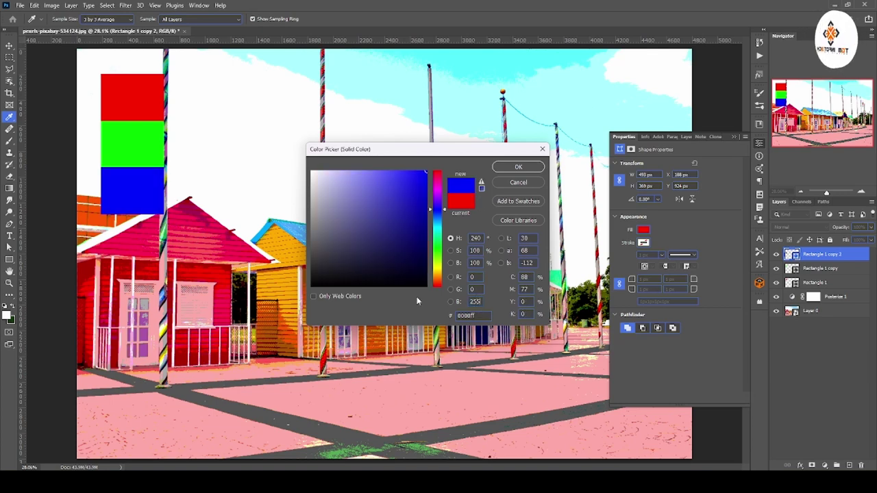
key("Return")
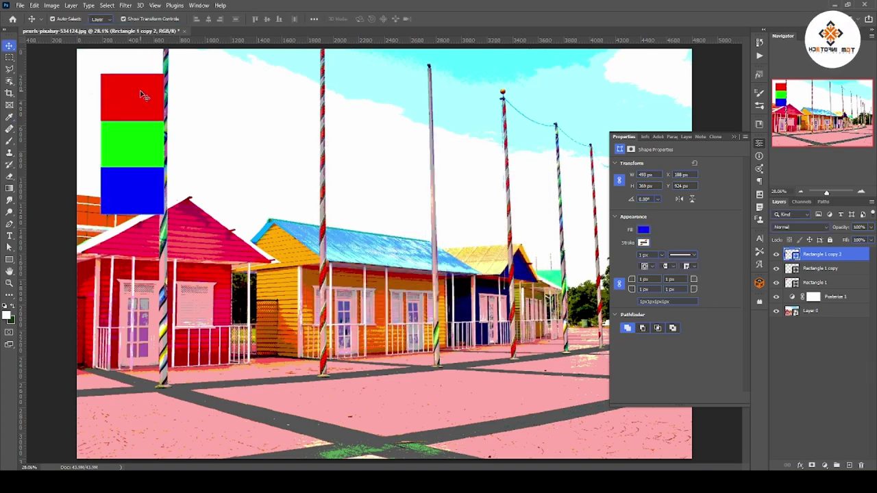
left_click(142, 96, "shift")
- Duplicate the red, green and blue stack to the right
left_click(139, 142, "shift")
left_click_drag(144, 137, 206, 132)
left_click(196, 97)
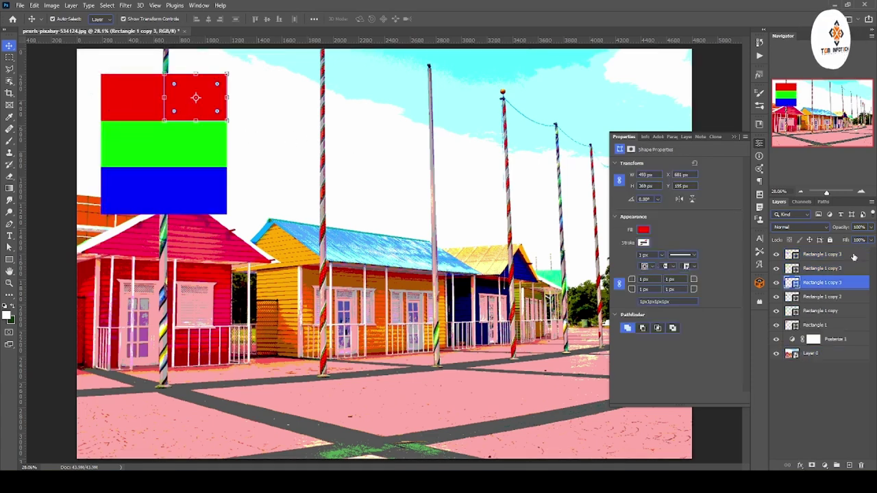
- Set the top-right copy's fill to cyan (R 0, G 255, B 255)
double_click(791, 282)
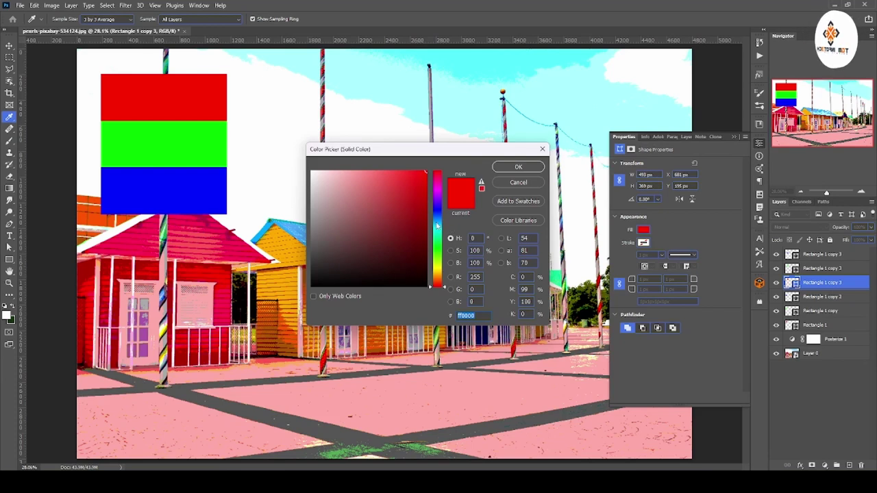
left_click(478, 289)
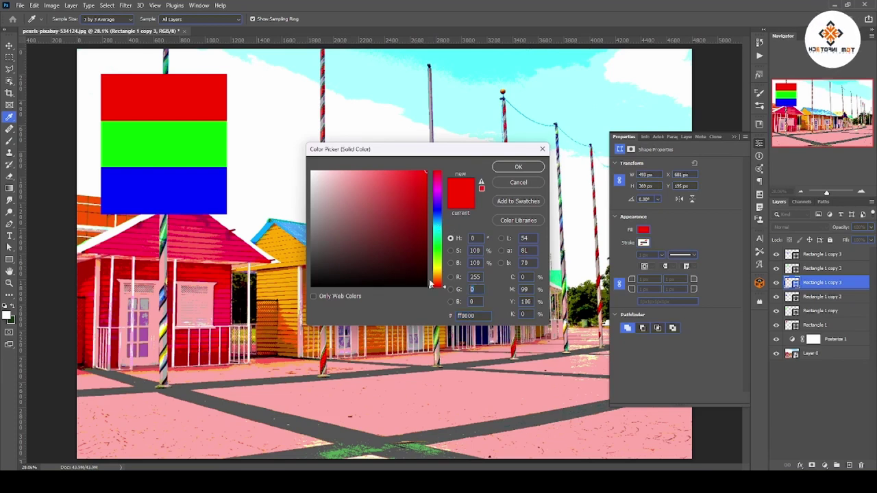
type("255")
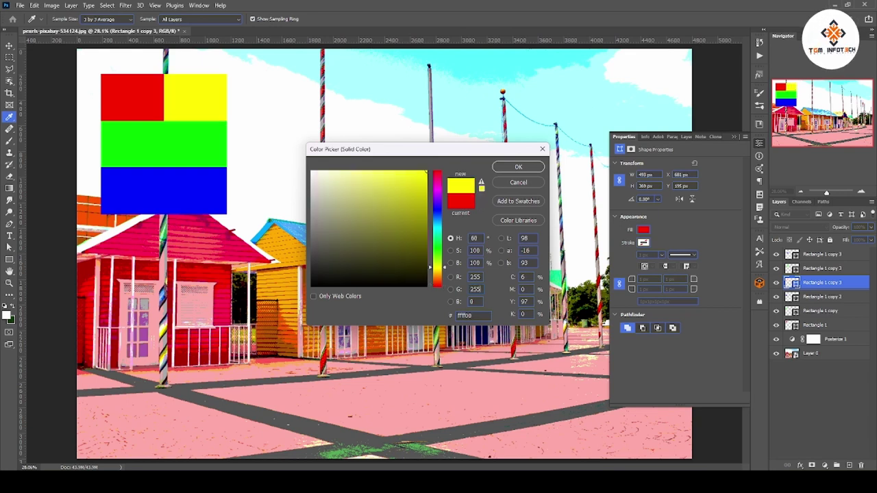
key("BackSpace")
key("BackSpace")
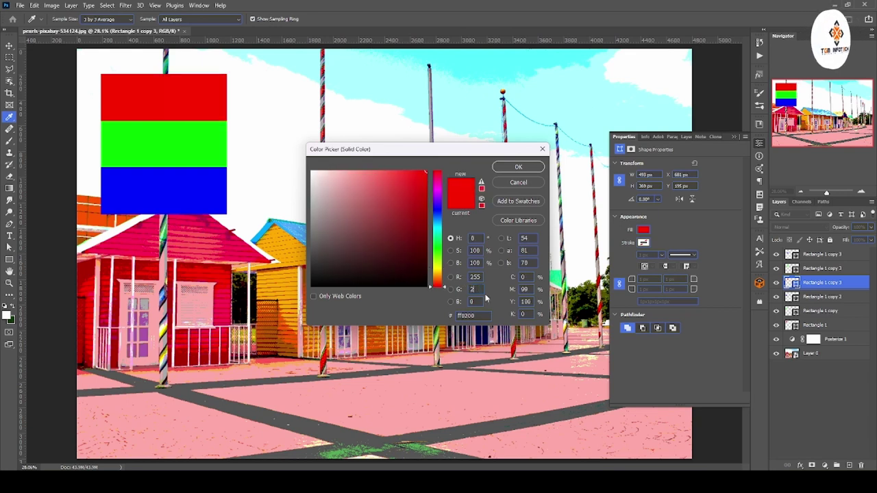
key("Tab")
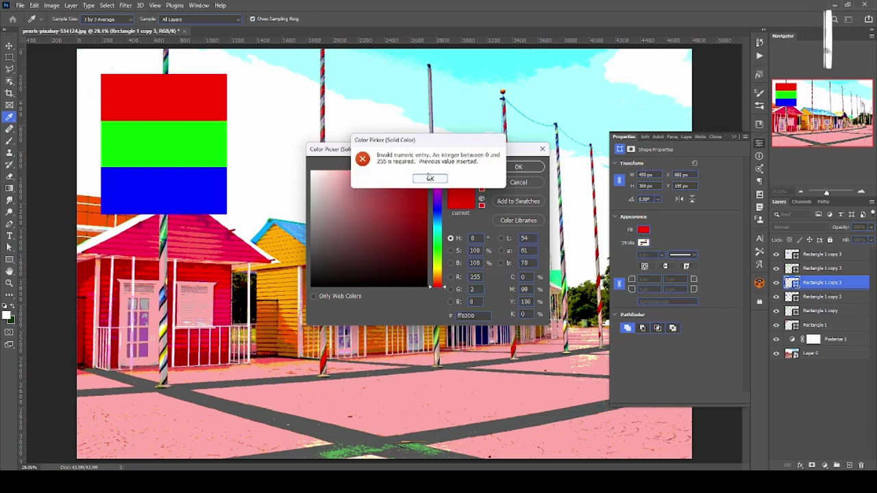
left_click(430, 177)
type("0")
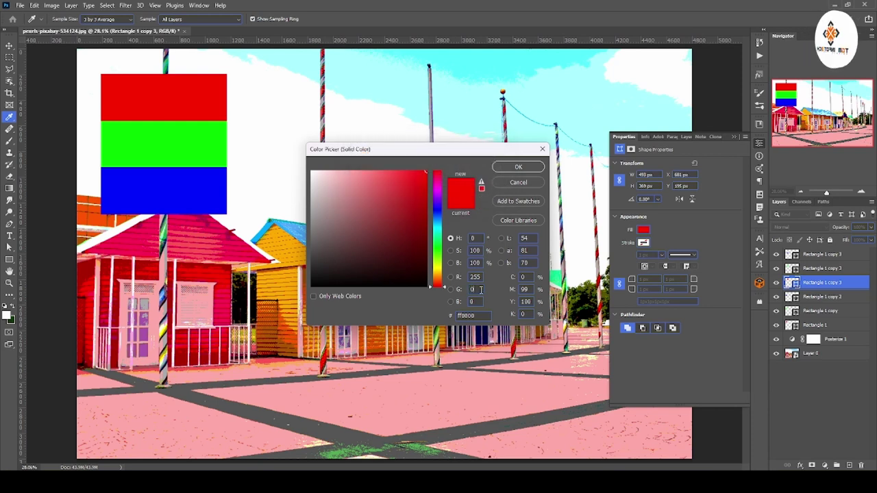
key("Tab")
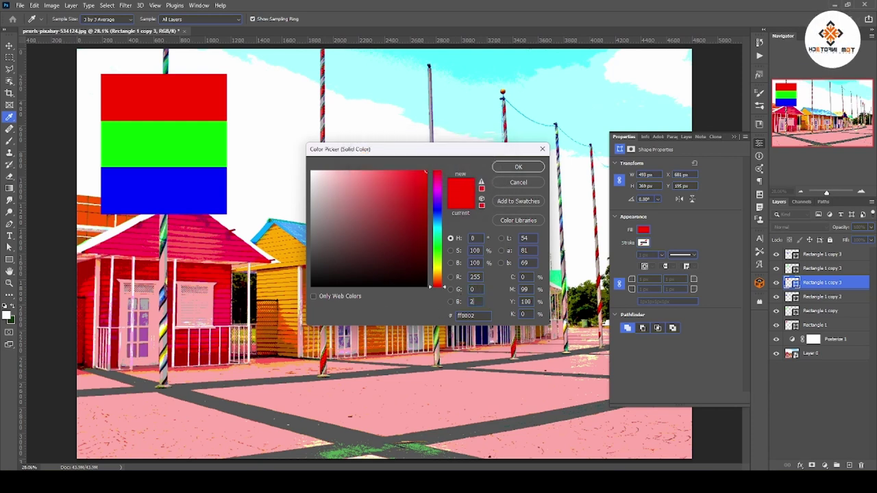
type("255")
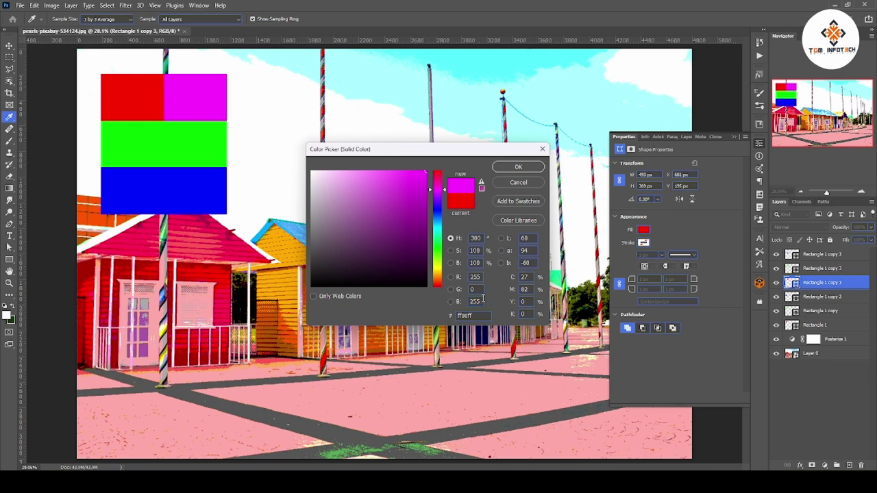
double_click(476, 277)
type("0")
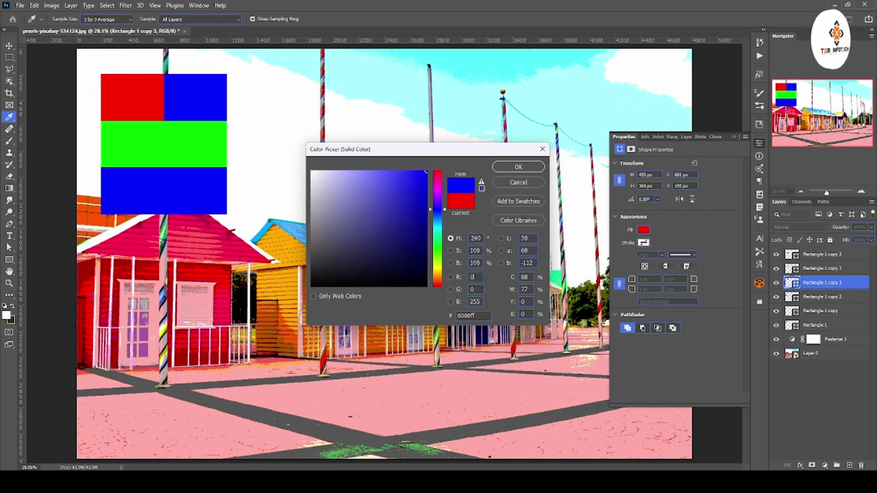
type("255")
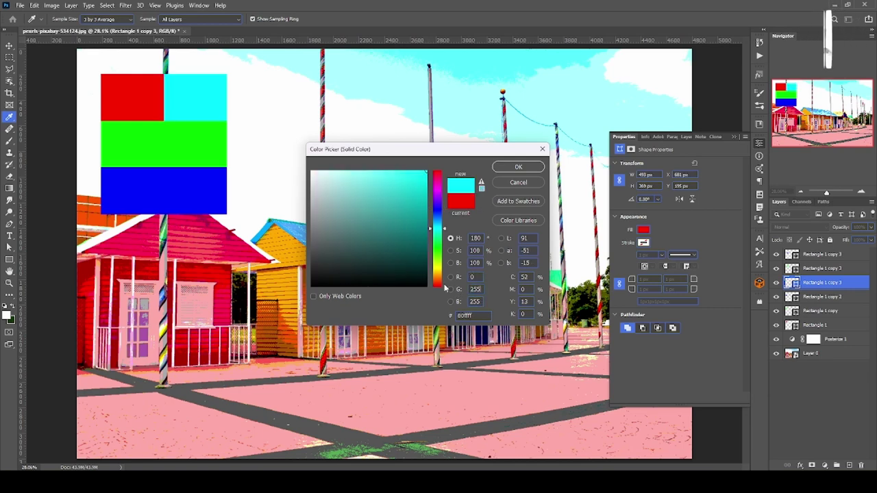
key("Return")
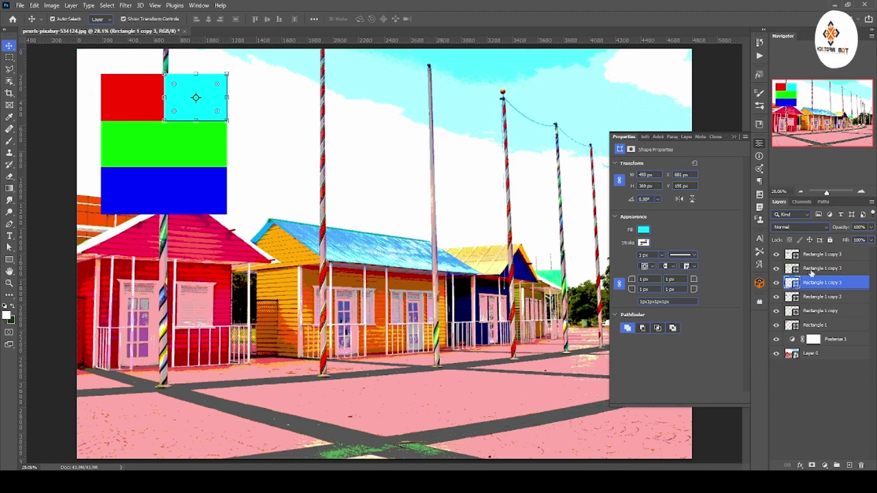
- Set the middle-right rectangle's red value to 255, making it yellow
double_click(792, 282)
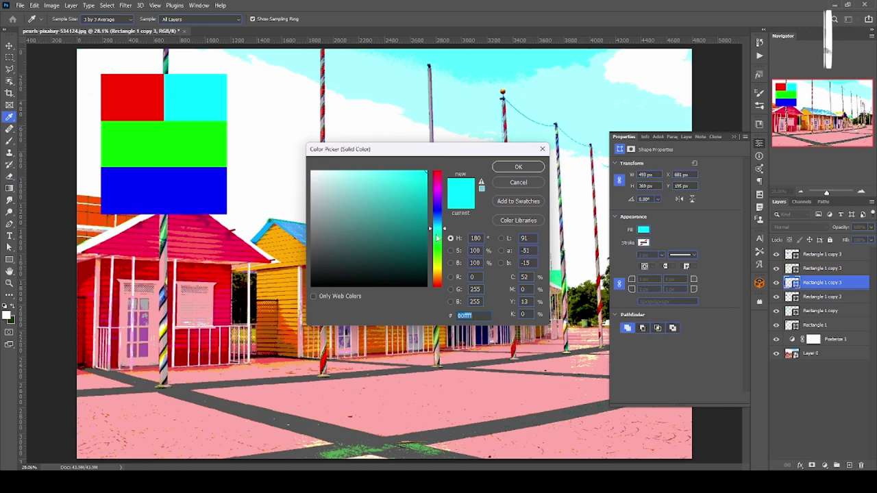
left_click(518, 166)
left_click(785, 268)
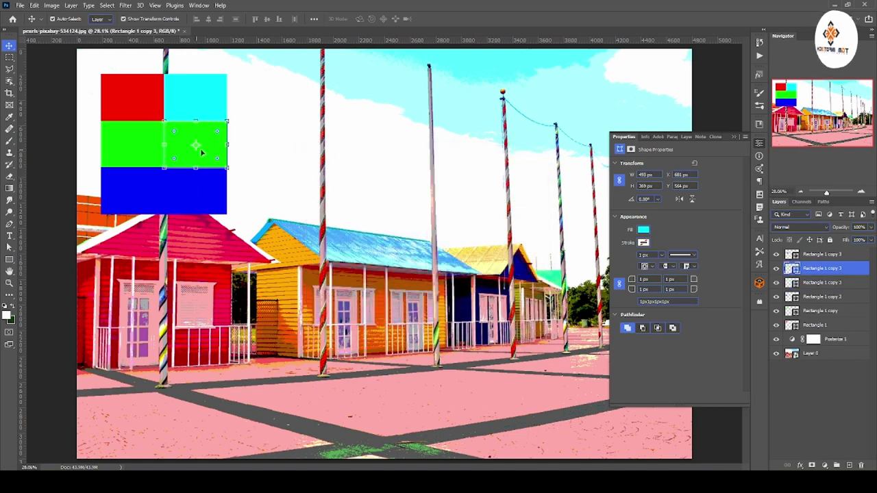
double_click(792, 269)
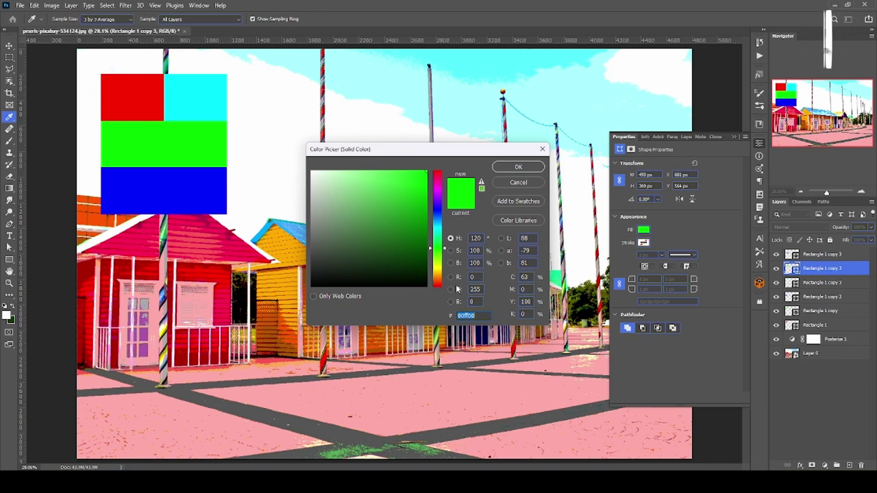
left_click(472, 276)
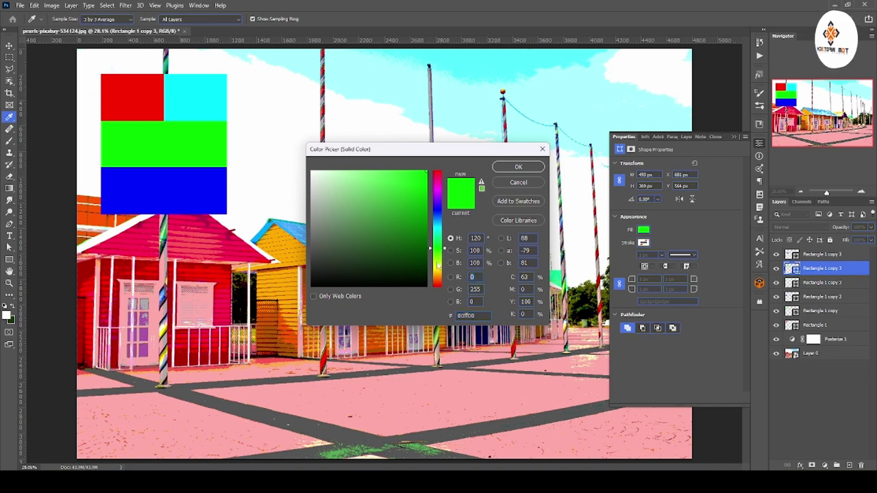
type("255")
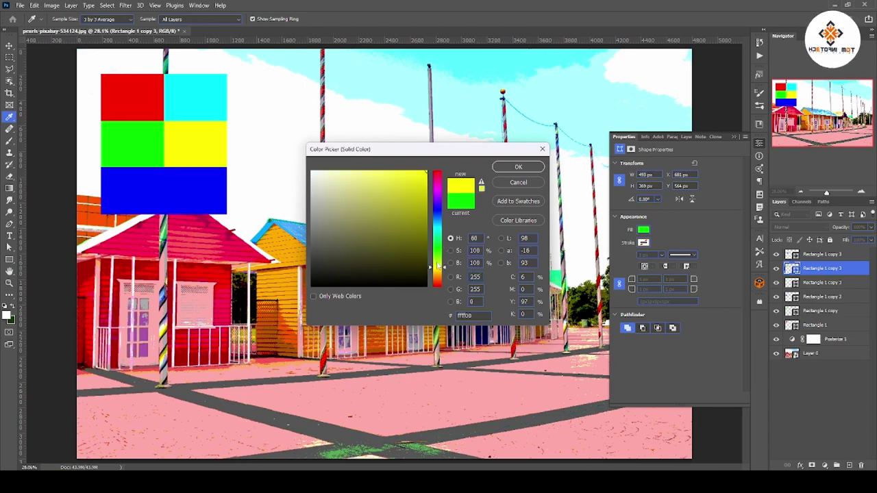
key("Return")
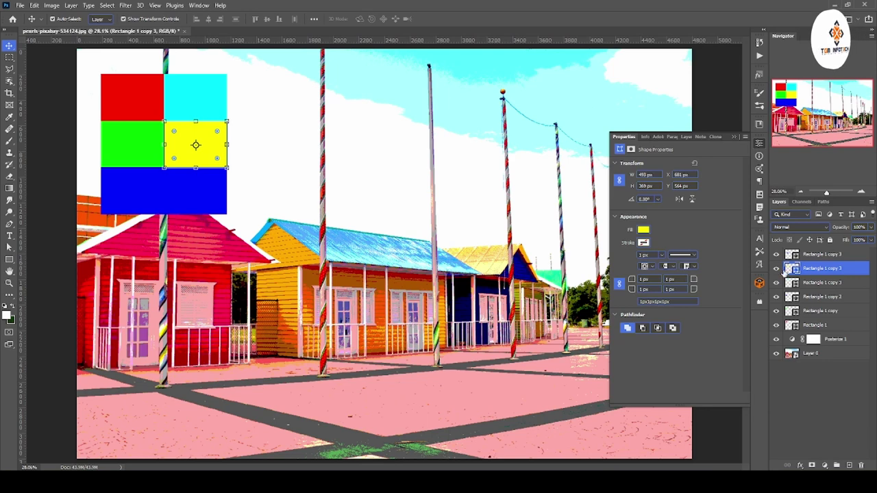
- Change the middle-right rectangle to magenta (R 255, G 0, B 255)
double_click(790, 268)
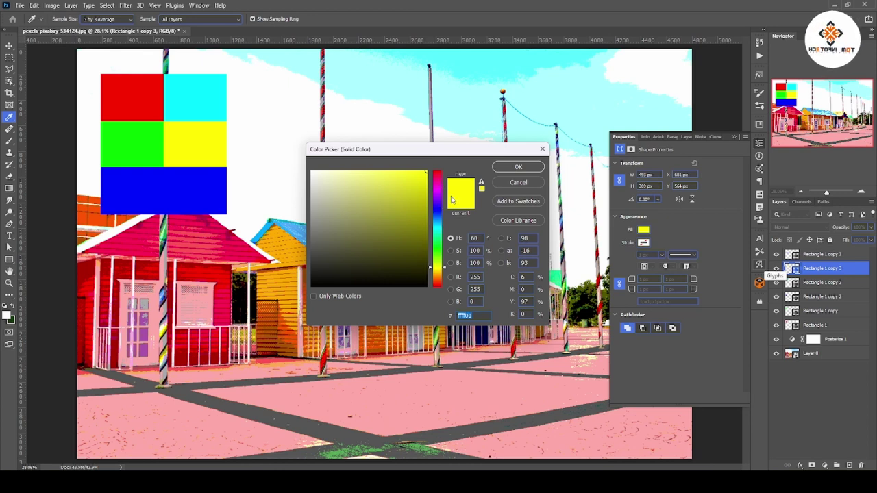
left_click(479, 288)
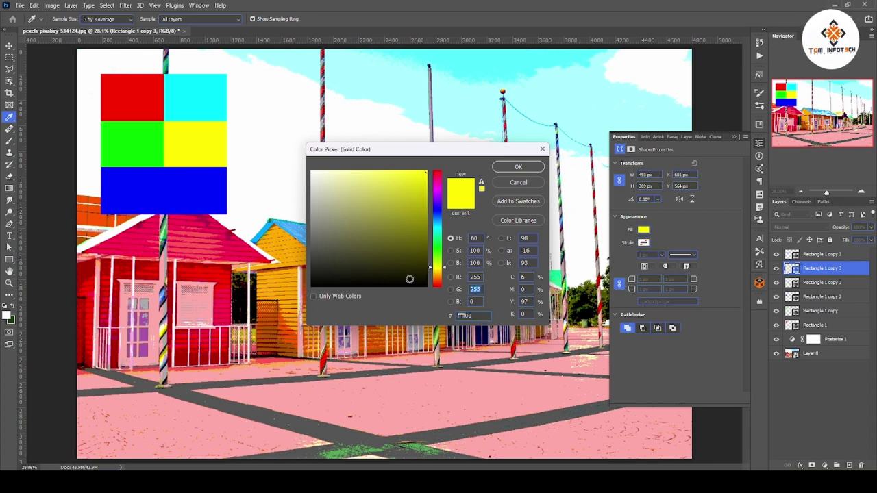
type("0")
key("Tab")
type("25")
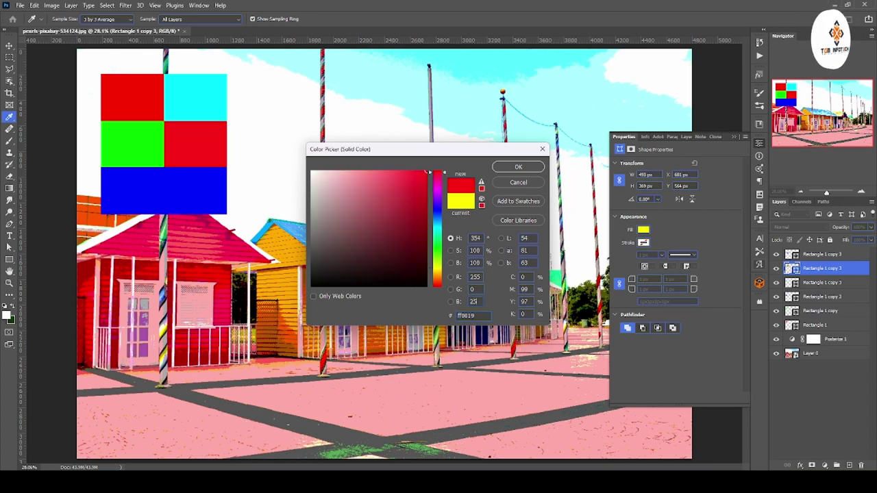
type("5")
key("Return")
key("v")
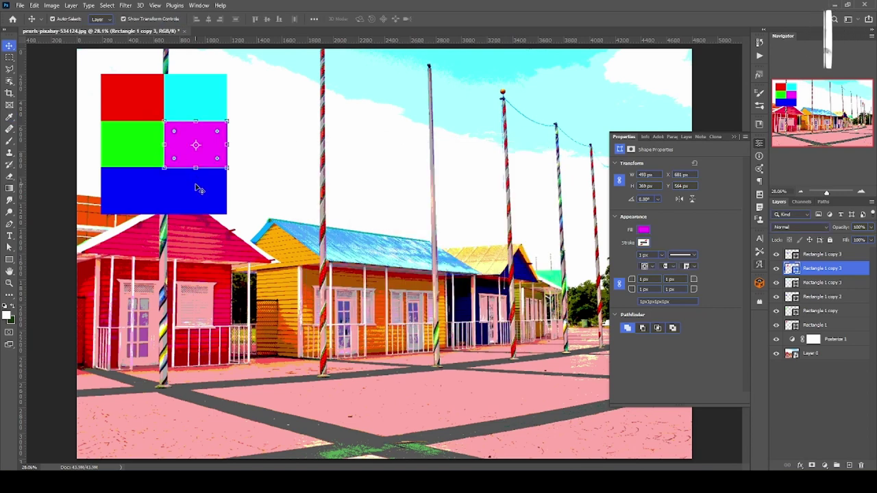
- Recolour the bottom-right rectangle yellow (R 255, G 255, B 0)
left_click(198, 189)
double_click(792, 255)
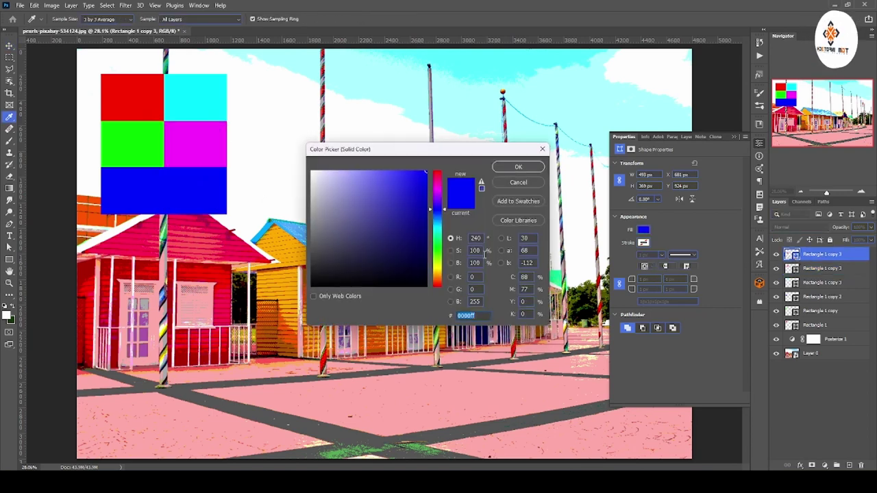
left_click(478, 289)
type("255")
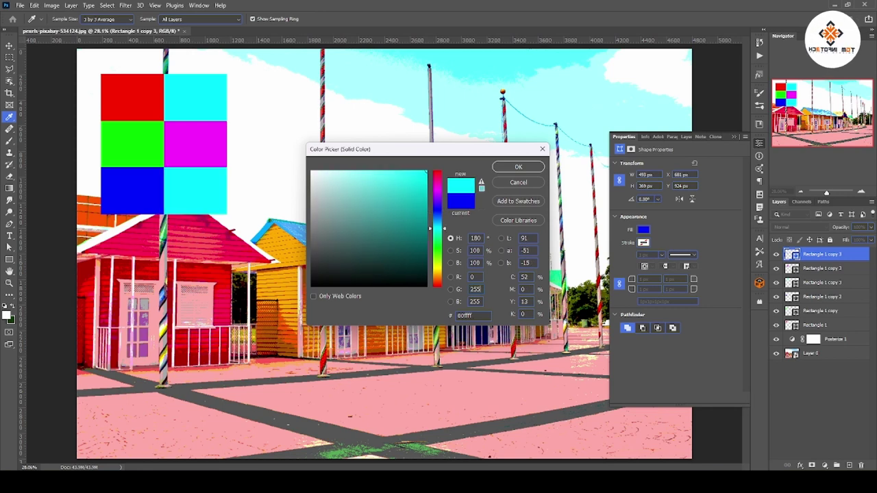
key("BackSpace")
key("BackSpace")
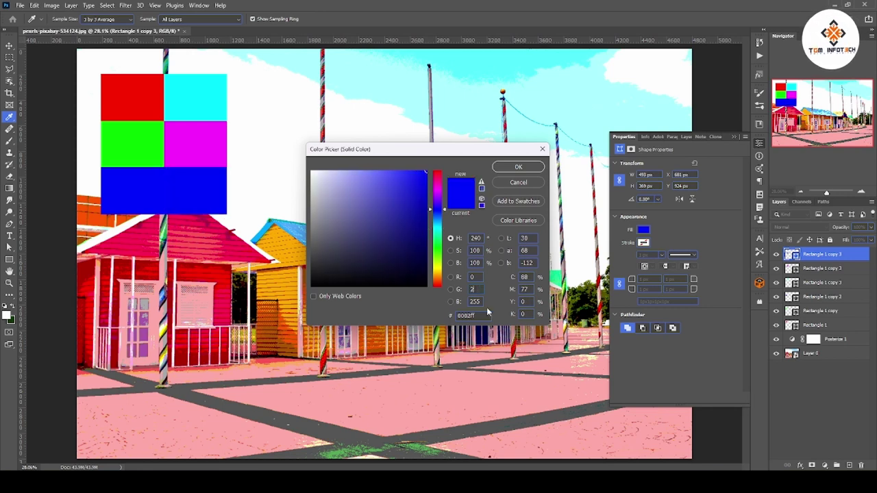
key("Tab")
key("Return")
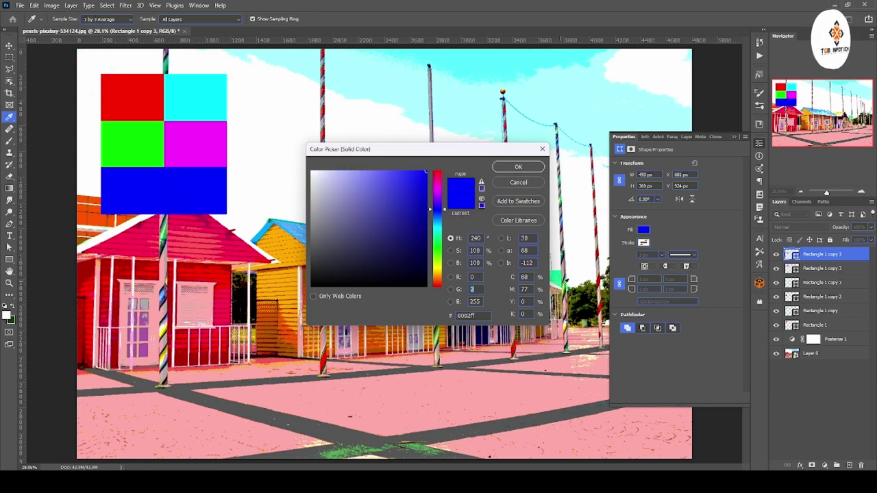
type("0")
left_click(470, 276)
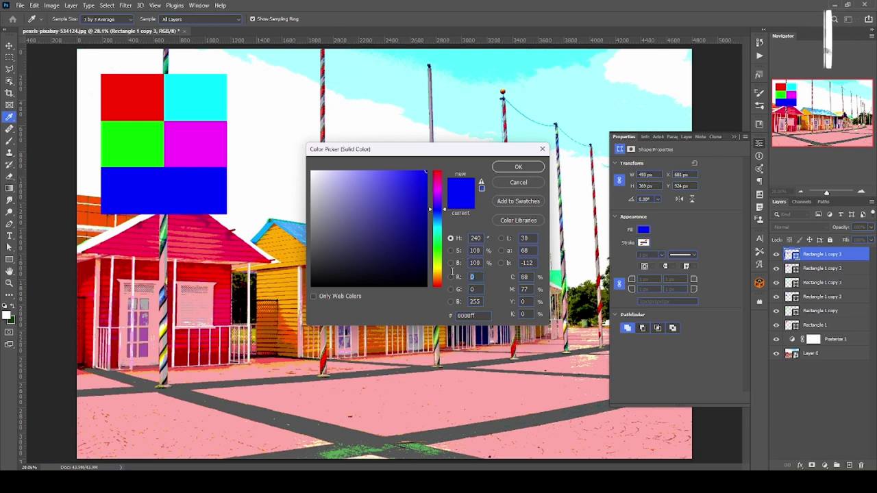
type("255")
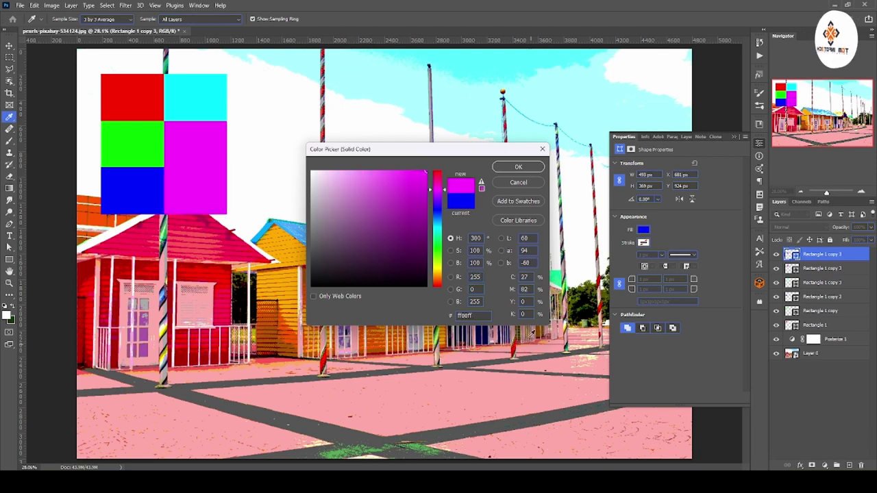
type("2")
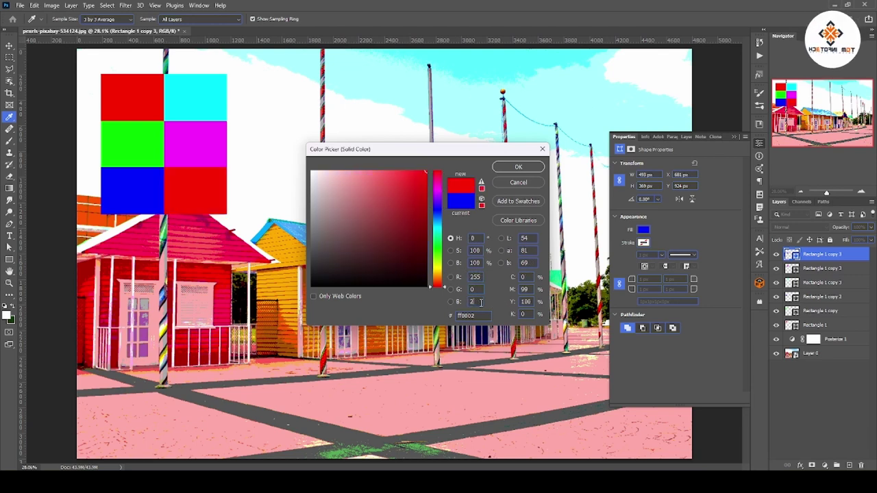
type("0")
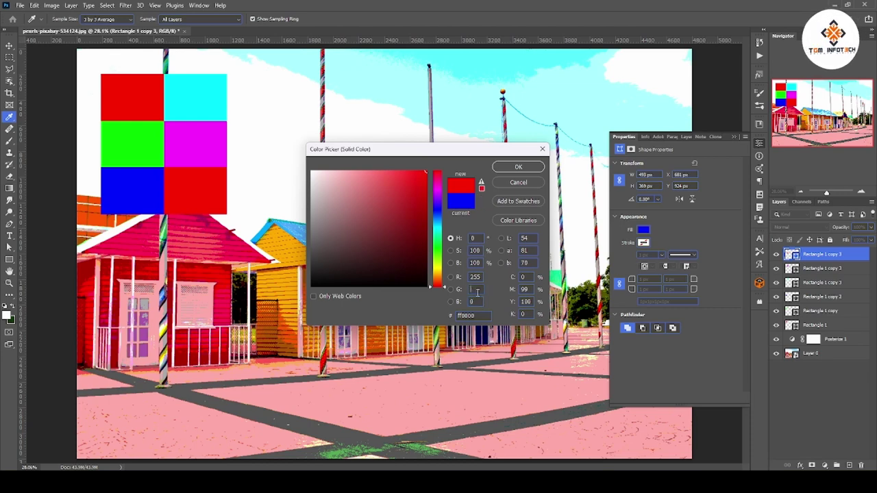
type("255")
key("Return")
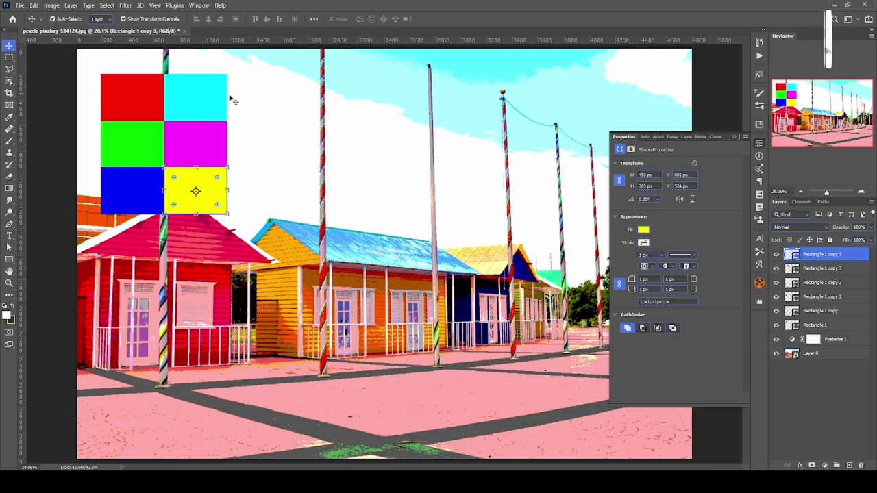
- Duplicate the blue and yellow squares one row down
left_click(251, 129)
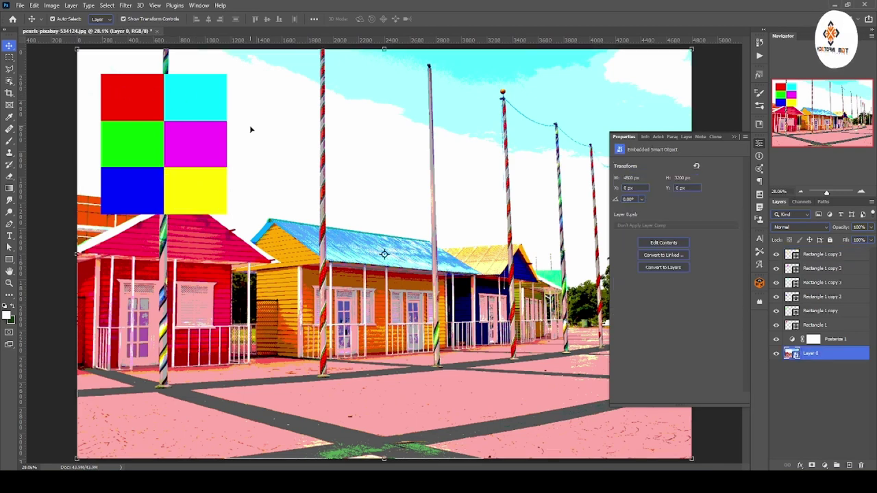
left_click(135, 190)
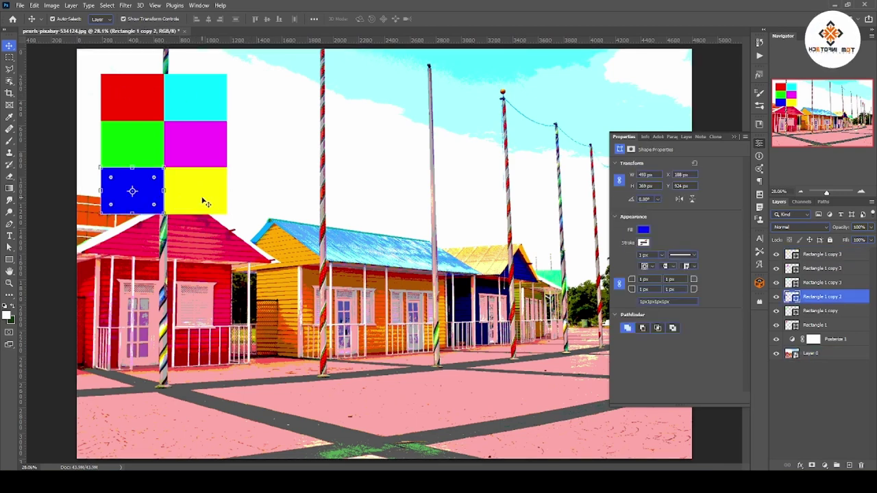
left_click(197, 188, "shift")
left_click_drag(197, 188, 199, 235)
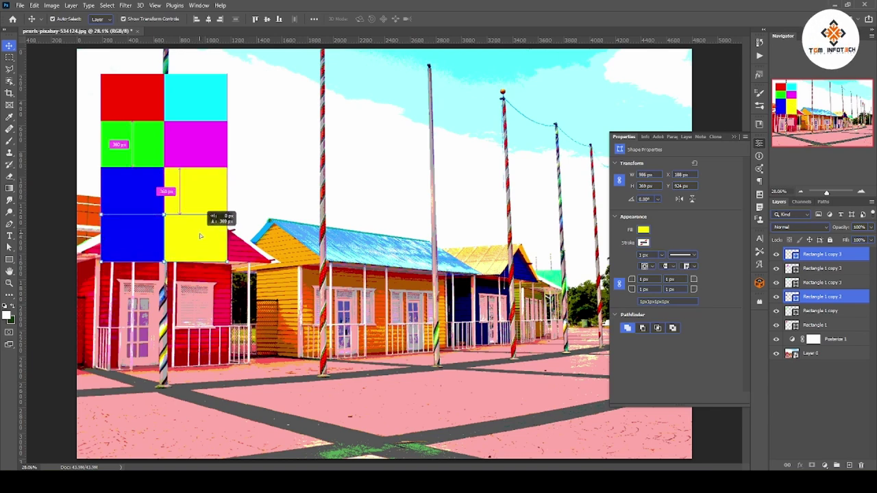
left_click(211, 259)
- Fill the new lower-left square white and the lower-right square black (000000)
left_click(136, 251)
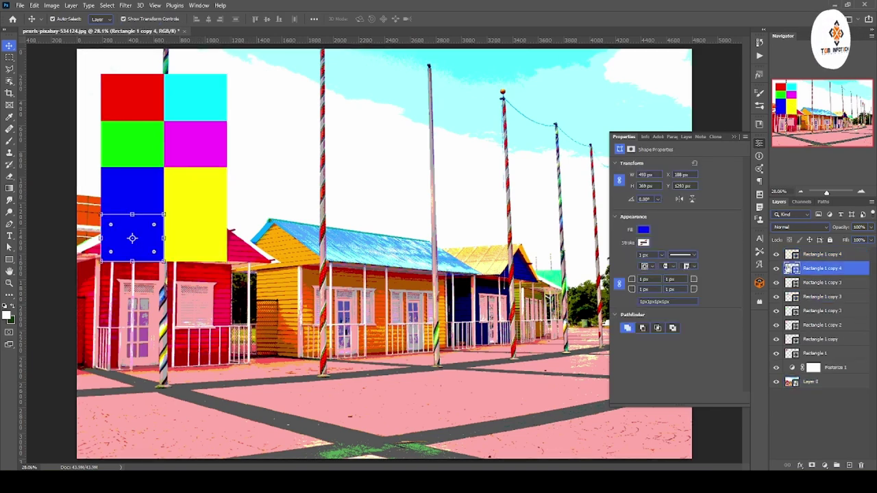
double_click(789, 269)
left_click_drag(388, 227, 327, 176)
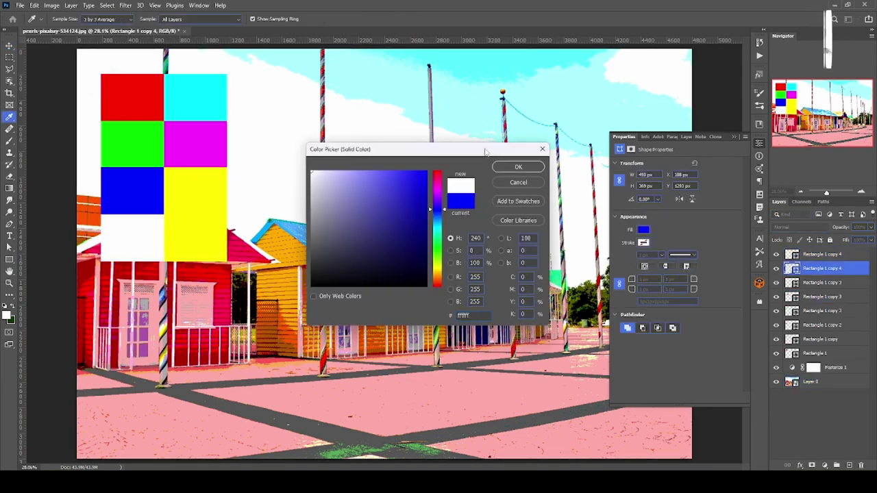
left_click(508, 169)
left_click(199, 235)
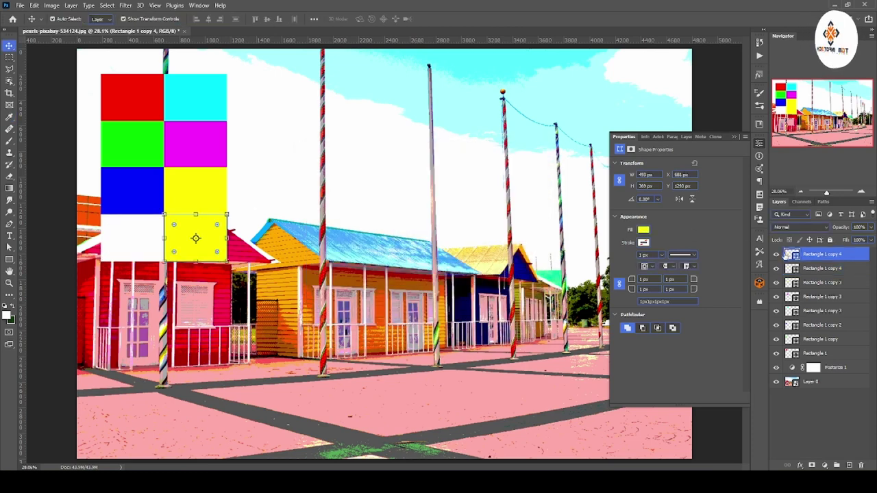
double_click(785, 254)
left_click(834, 250)
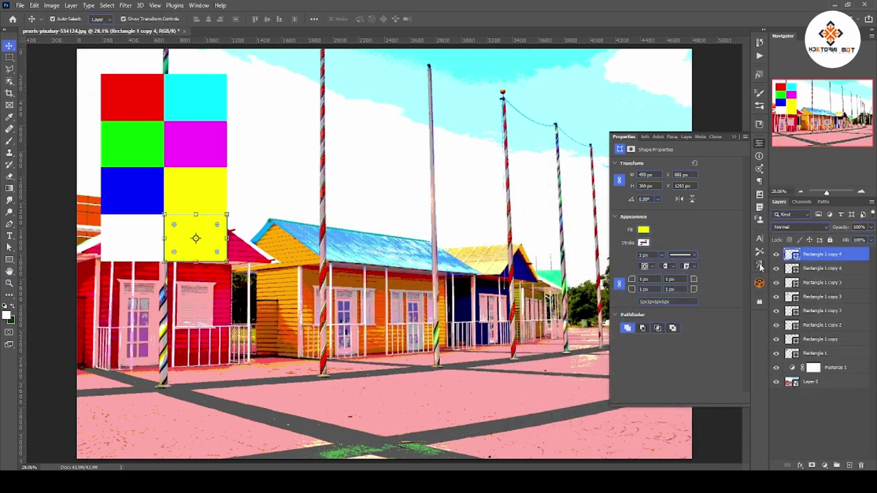
double_click(792, 254)
type("000000")
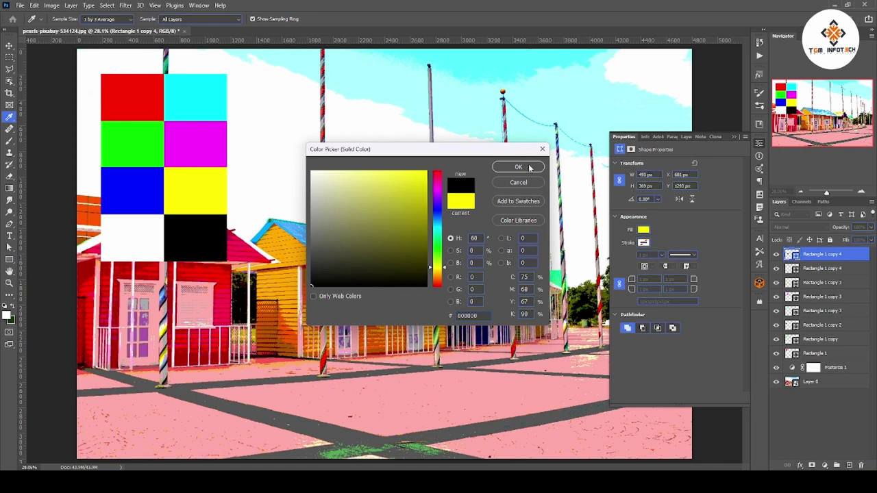
left_click(519, 167)
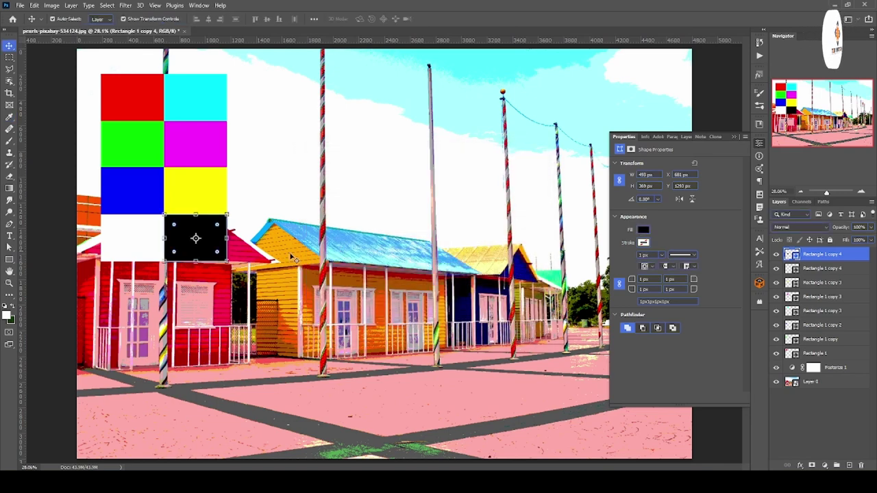
- Select each swatch square in turn, undoing an accidental move of the magenta square
left_click(144, 110)
left_click(194, 100)
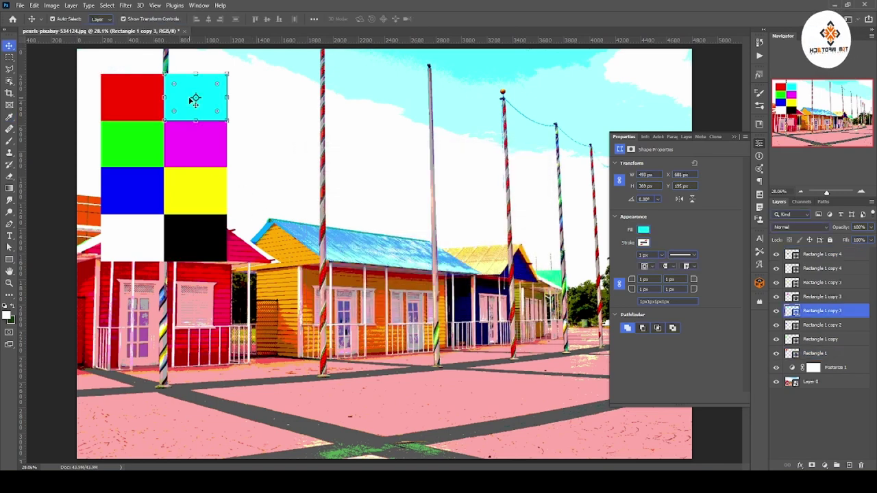
left_click(127, 104)
left_click(136, 151)
left_click(139, 198)
left_click_drag(199, 116, 229, 202)
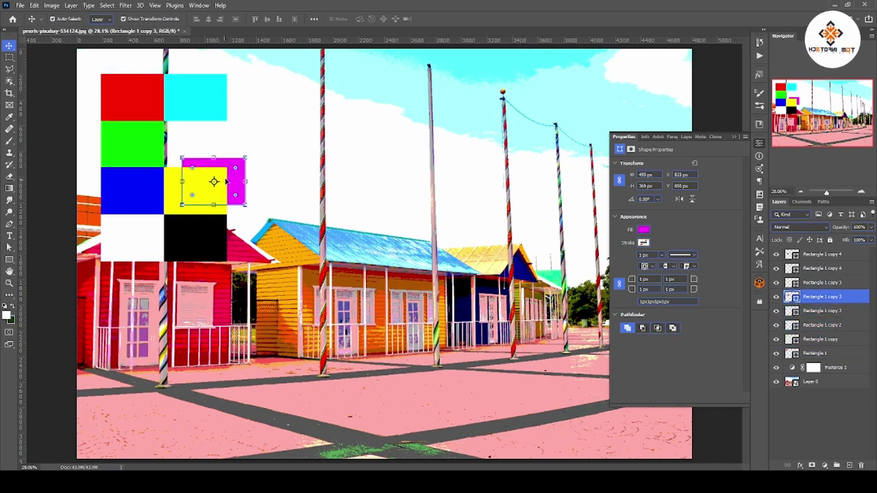
key("ctrl+z")
left_click(212, 192)
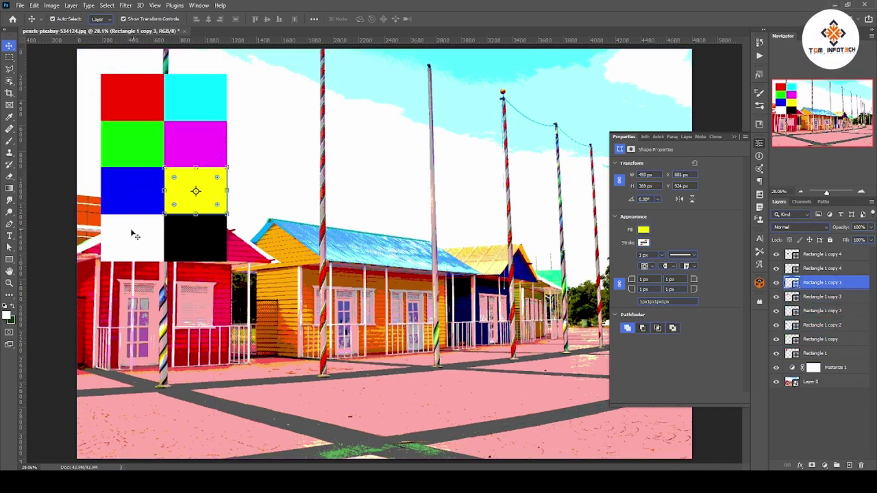
left_click(130, 236)
left_click(197, 248)
left_click(150, 250)
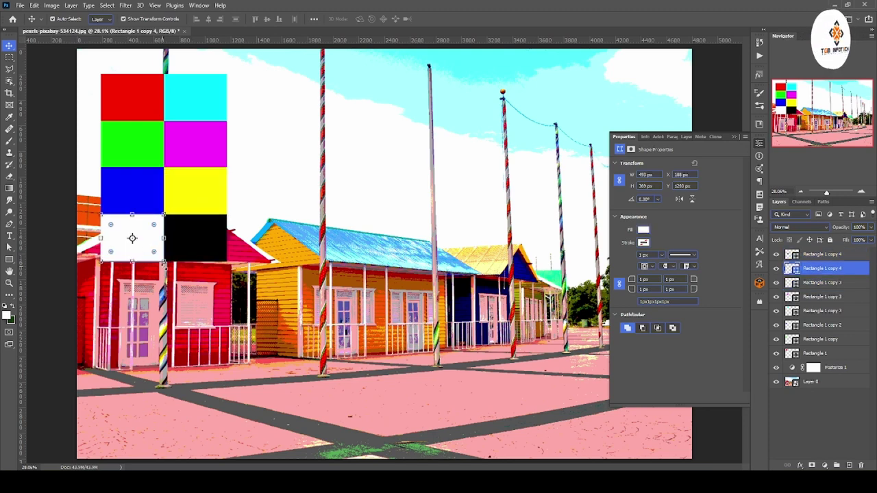
left_click(299, 288)
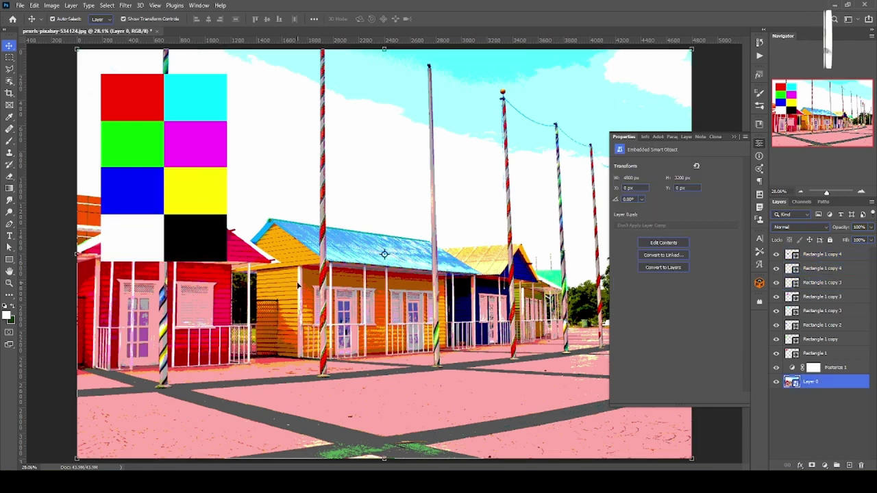
- Try the Posterize levels at about 22 and 255, then settle on 2 levels
left_click(798, 369)
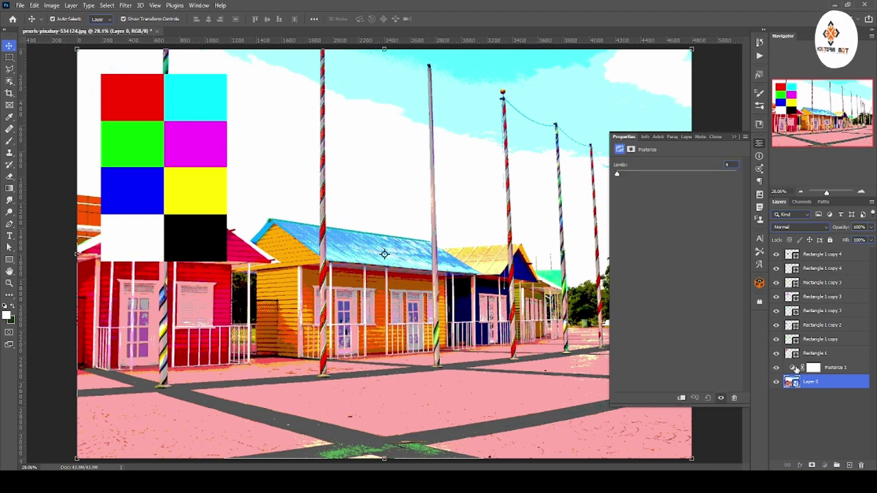
left_click_drag(618, 172, 666, 176)
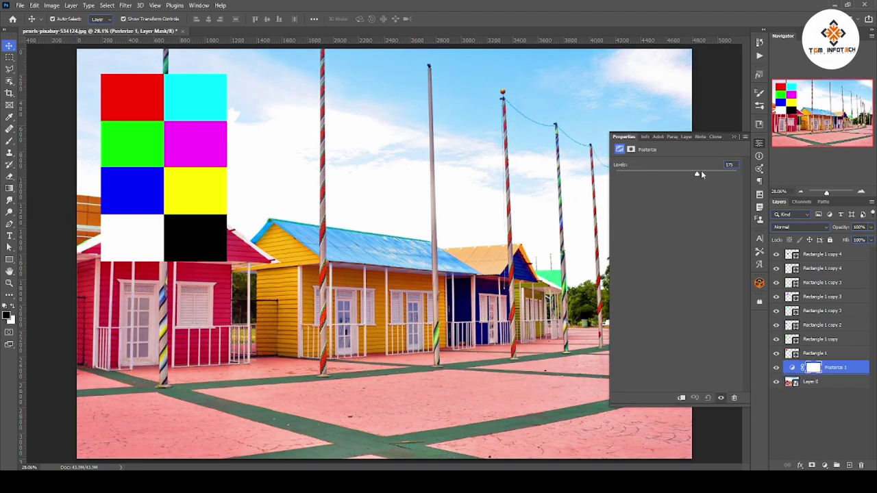
left_click_drag(740, 171, 757, 173)
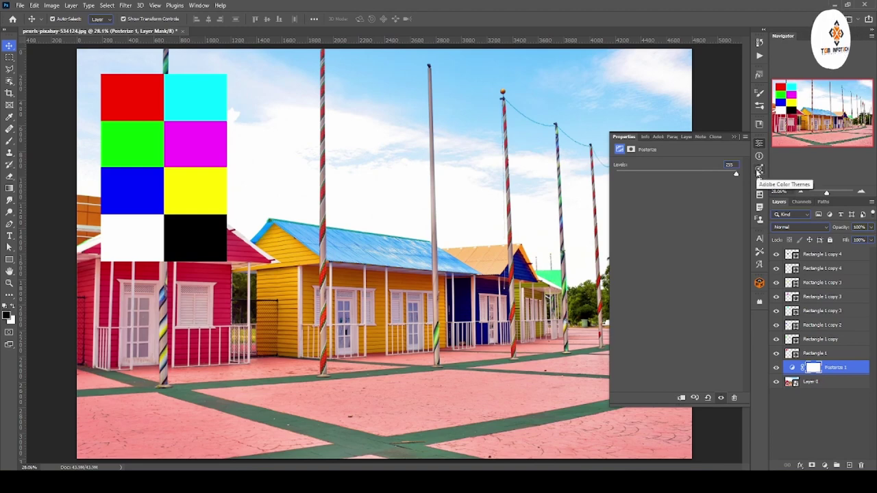
left_click_drag(735, 174, 438, 221)
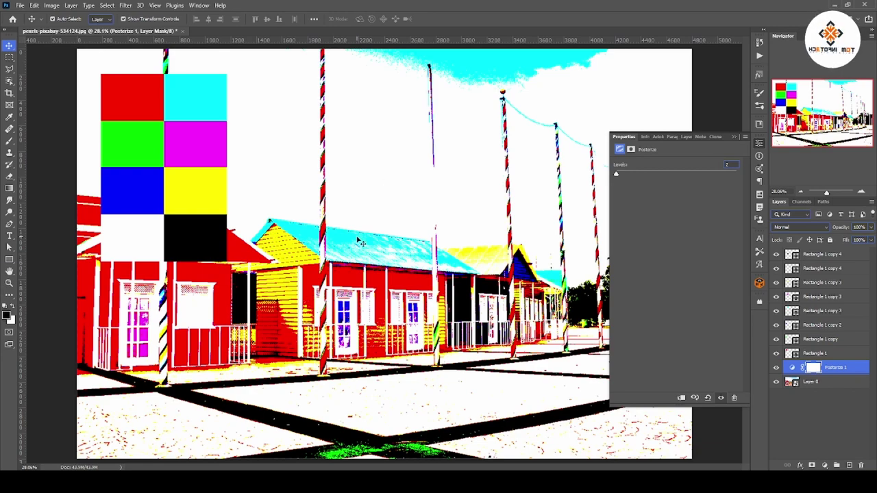
left_click(9, 287)
left_click_drag(303, 236, 392, 257)
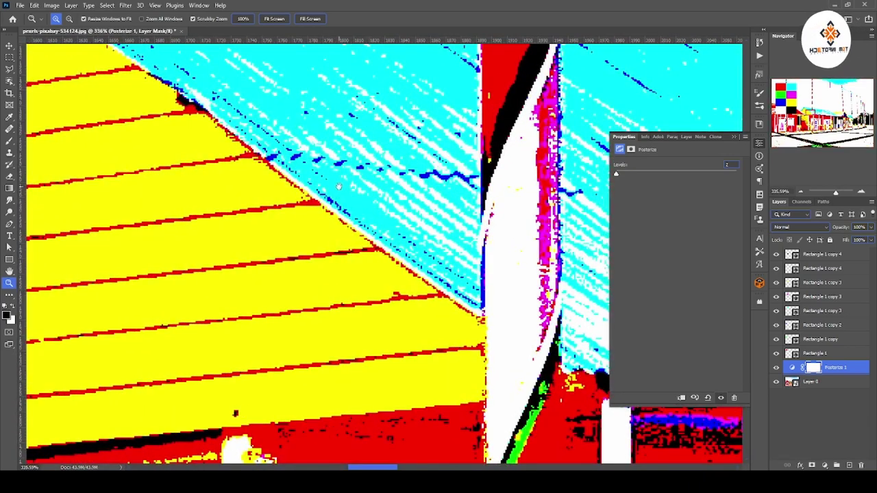
left_click(361, 202)
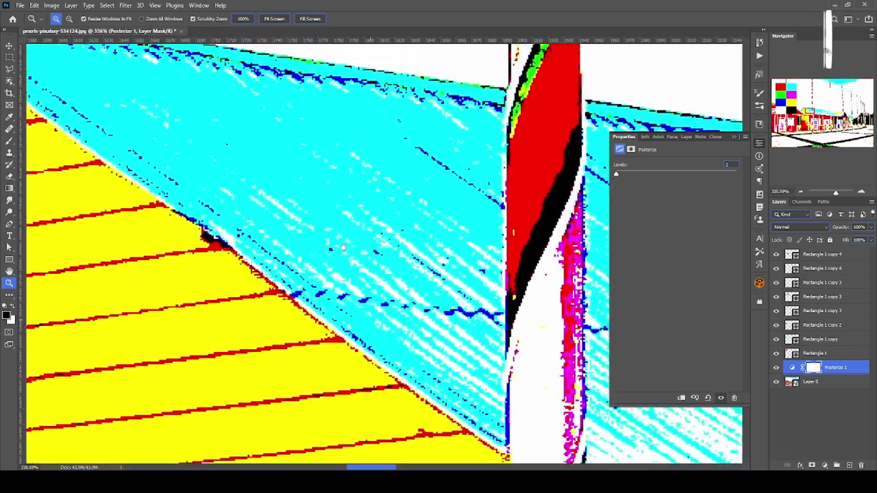
key("v")
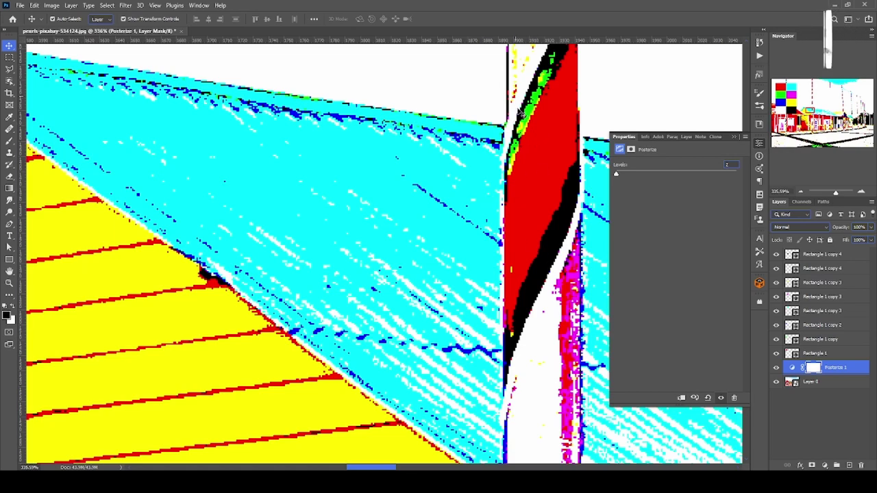
left_click(8, 282)
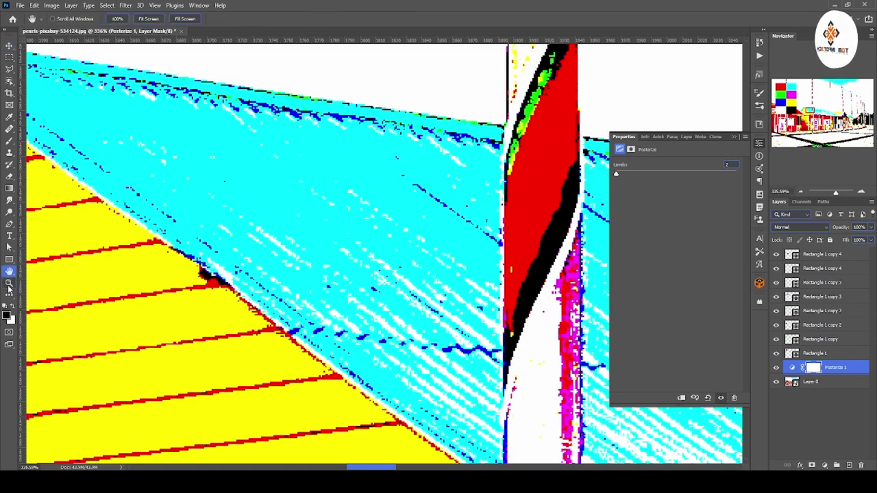
mouse_move(308, 249)
left_mouse_down()
mouse_move(242, 250)
mouse_move(262, 244)
left_mouse_up()
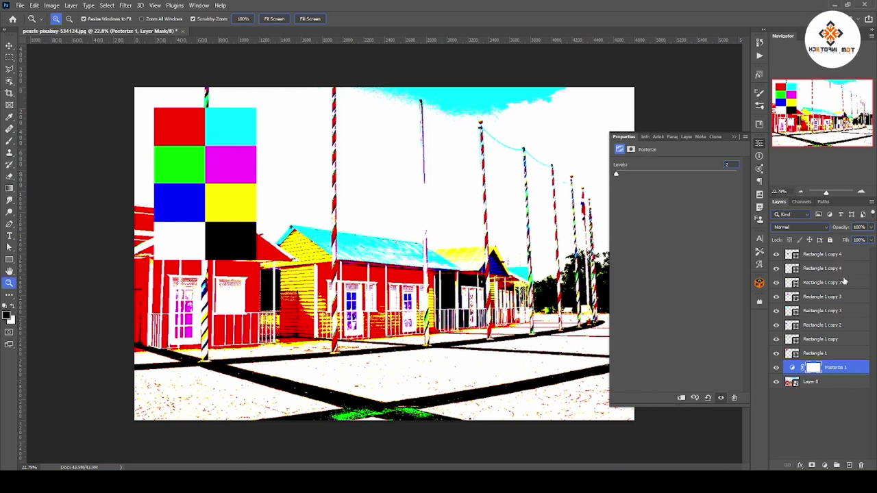
- Turn off visibility of all eight Rectangle swatch layers in the Layers panel
left_click_drag(777, 255, 776, 355)
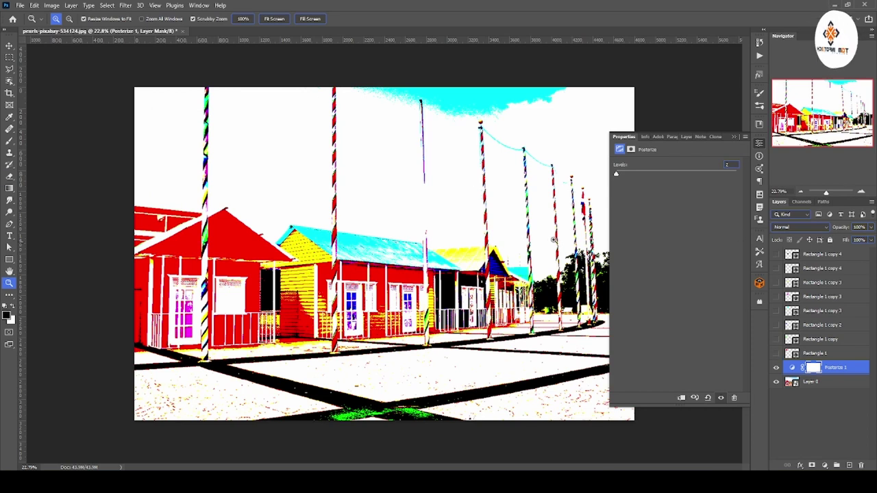